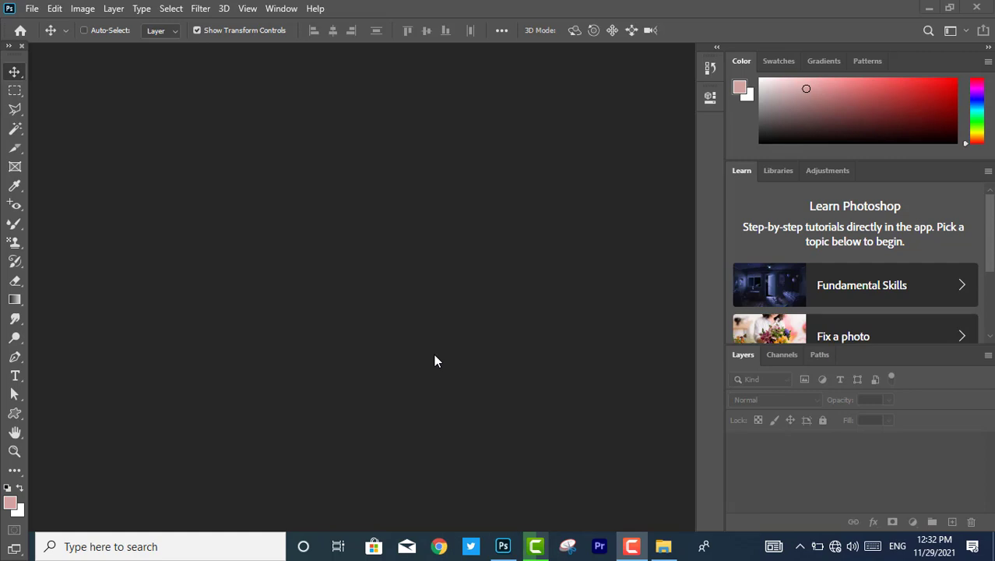
Step: Bring File Explorer's Desktop 'phooshop' image folder to the front
{"action": "left_click", "coordinate": [664, 547]}
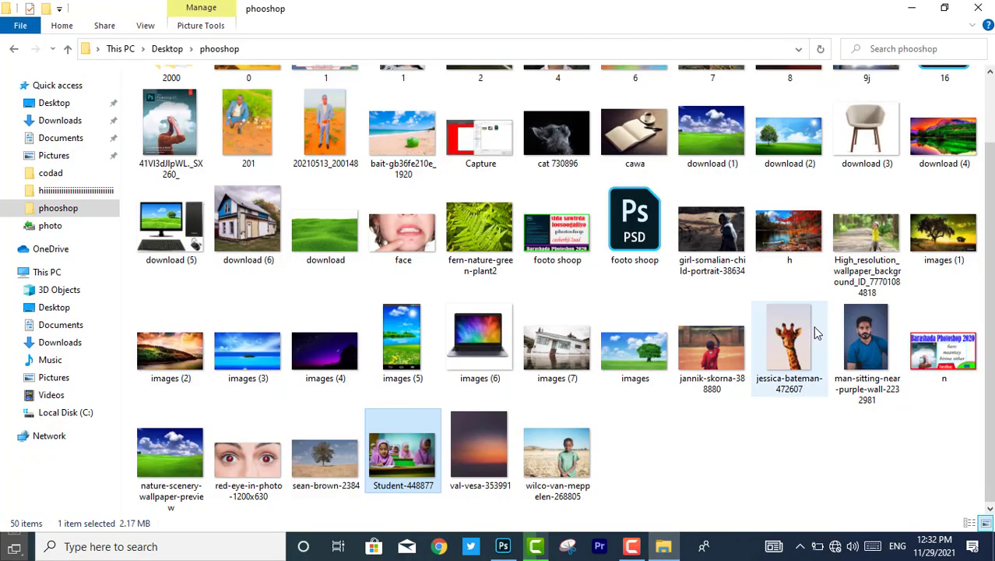
Step: Open 'download (4).jfif' in Photoshop fitted to the window, then select Student-448877 in File Explorer
{"action": "mouse_move", "coordinate": [939, 152]}
{"action": "left_mouse_down"}
{"action": "mouse_move", "coordinate": [735, 423]}
{"action": "mouse_move", "coordinate": [523, 553]}
{"action": "left_mouse_up"}
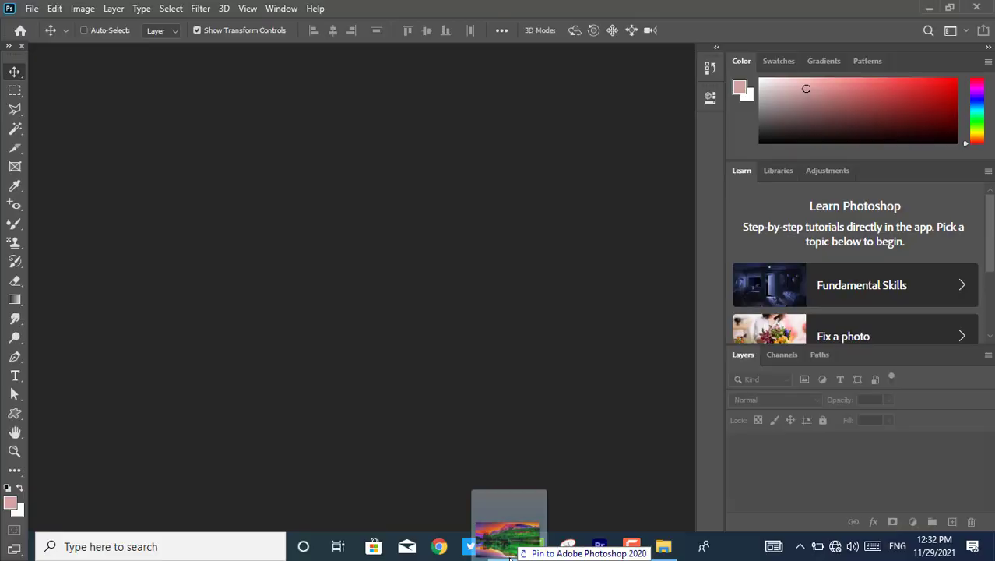
{"action": "left_click_drag", "start_coordinate": [524, 553], "coordinate": [411, 320]}
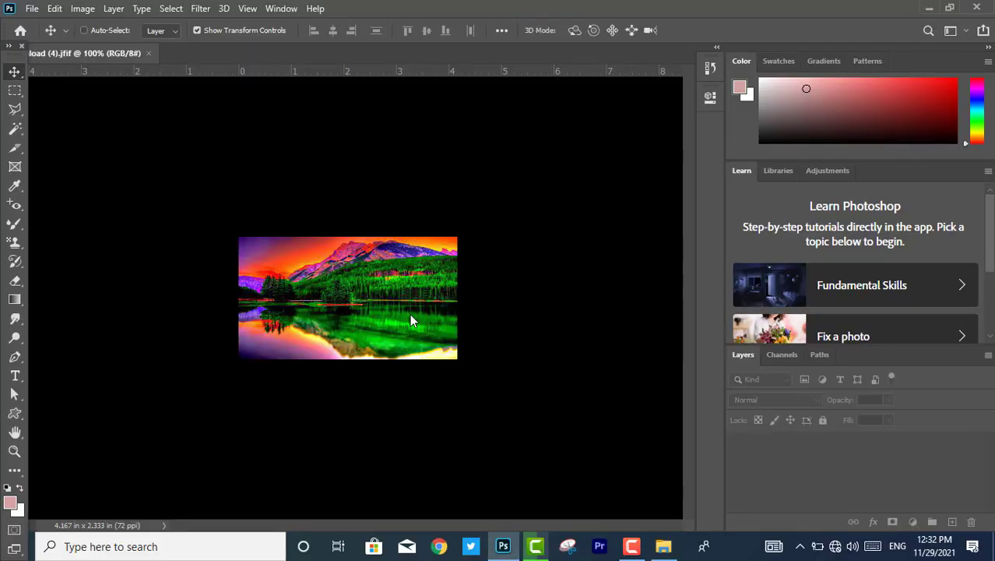
{"action": "key", "text": "ctrl+0"}
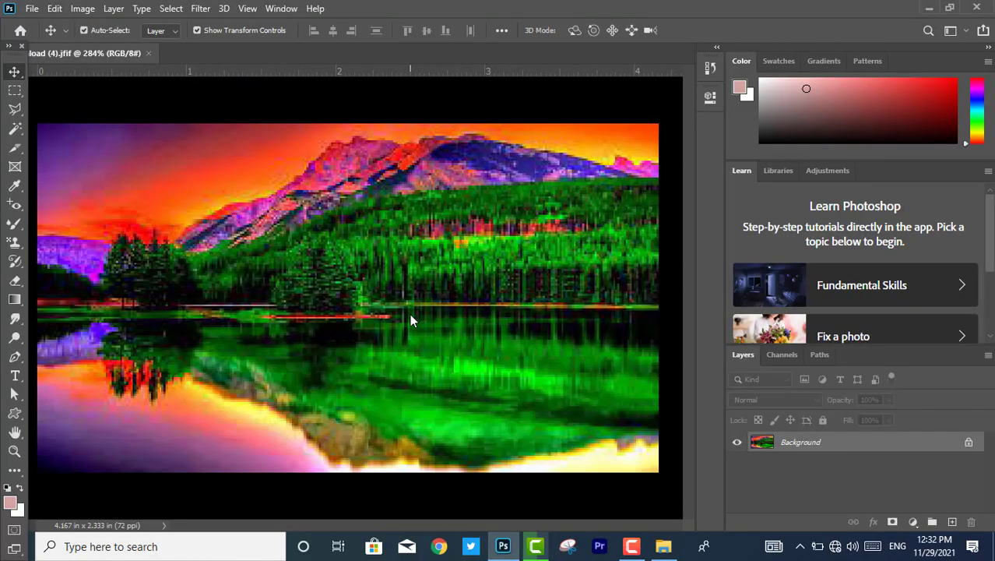
{"action": "left_click", "coordinate": [664, 546]}
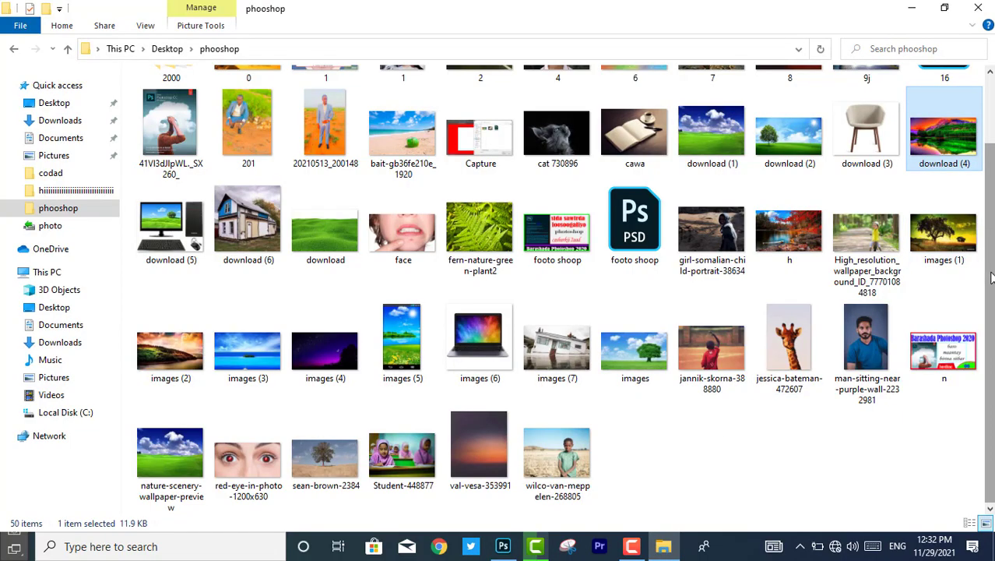
{"action": "left_click", "coordinate": [415, 452]}
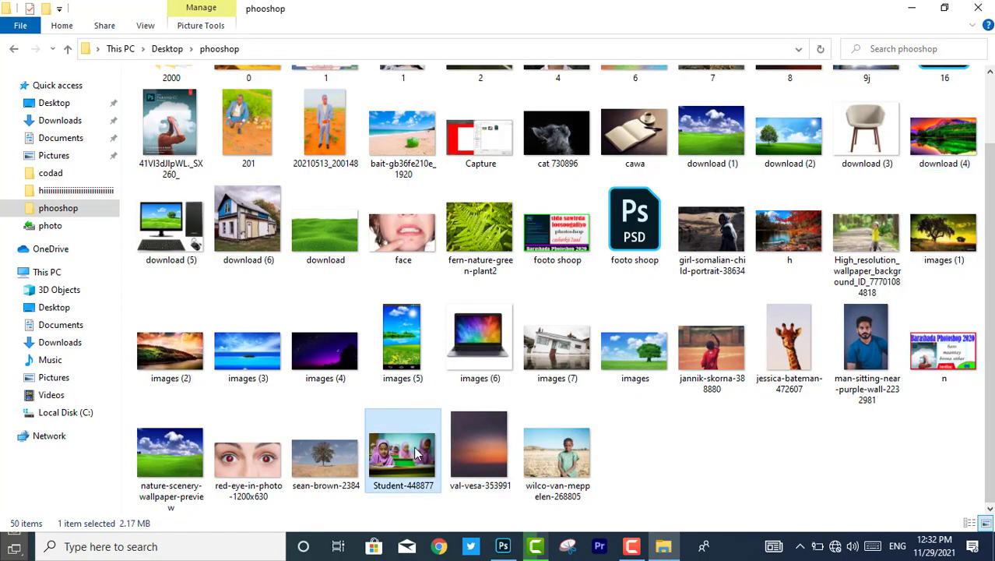
Step: Place the Student-448877 photo into the landscape and stretch it to the canvas's right edge
{"action": "mouse_move", "coordinate": [415, 452]}
{"action": "left_mouse_down"}
{"action": "mouse_move", "coordinate": [503, 550]}
{"action": "mouse_move", "coordinate": [398, 304]}
{"action": "mouse_move", "coordinate": [354, 305]}
{"action": "left_mouse_up"}
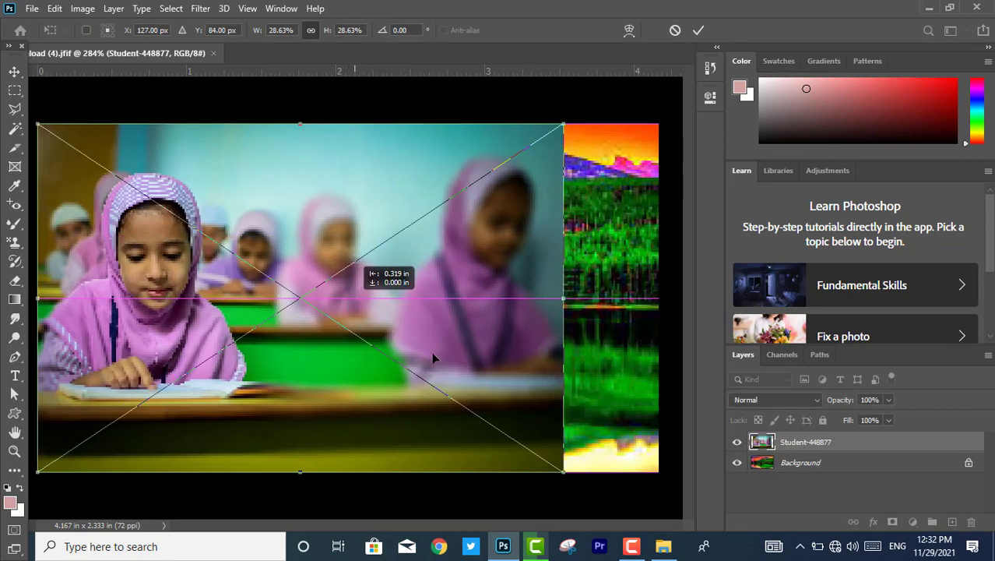
{"action": "left_click_drag", "start_coordinate": [434, 357], "coordinate": [434, 358]}
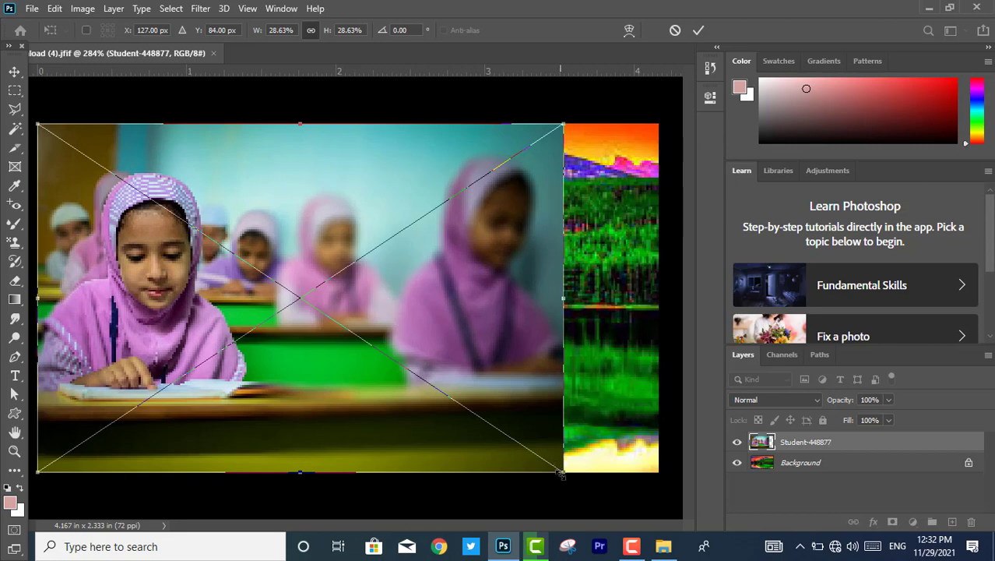
{"action": "left_click_drag", "start_coordinate": [560, 472], "coordinate": [657, 463]}
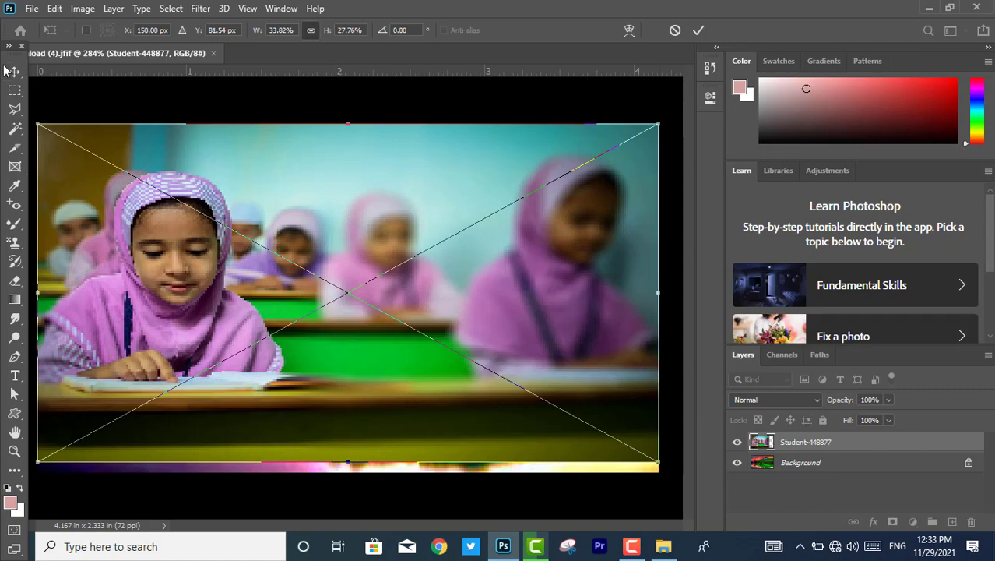
Step: Commit the student photo, rasterize its layer, and unlock Background into Layer 0
{"action": "left_click", "coordinate": [15, 74]}
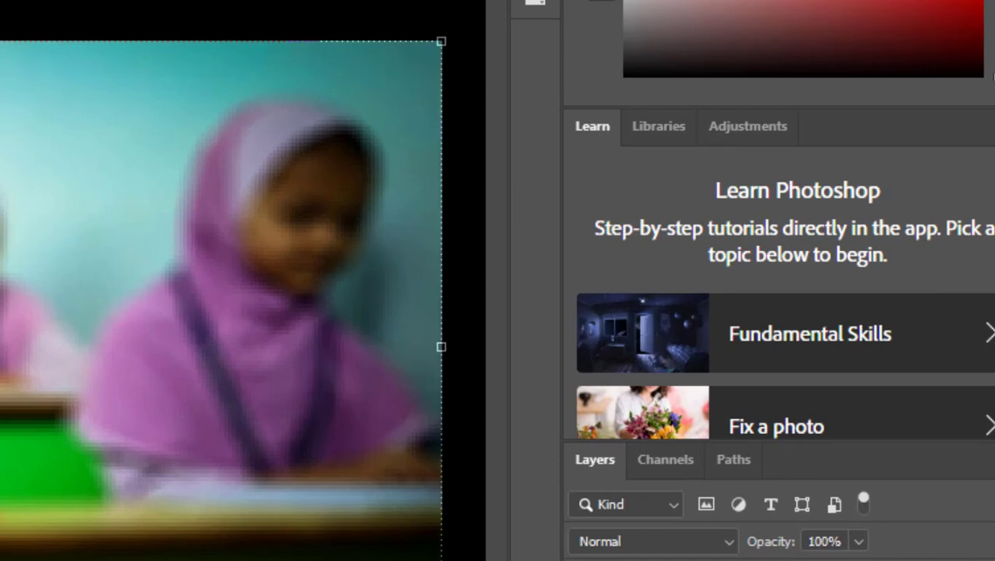
{"action": "right_click", "coordinate": [864, 449]}
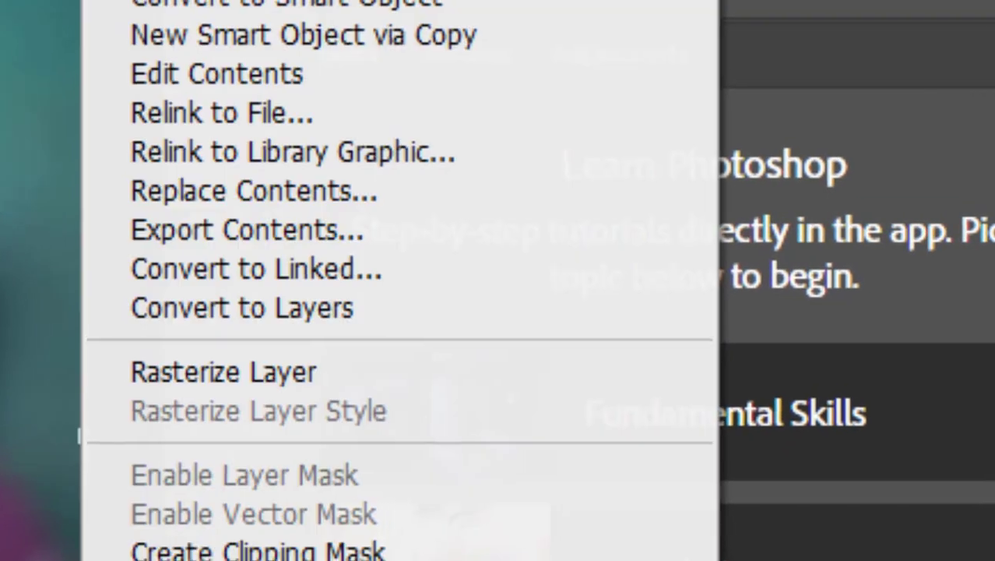
{"action": "left_click", "coordinate": [266, 383]}
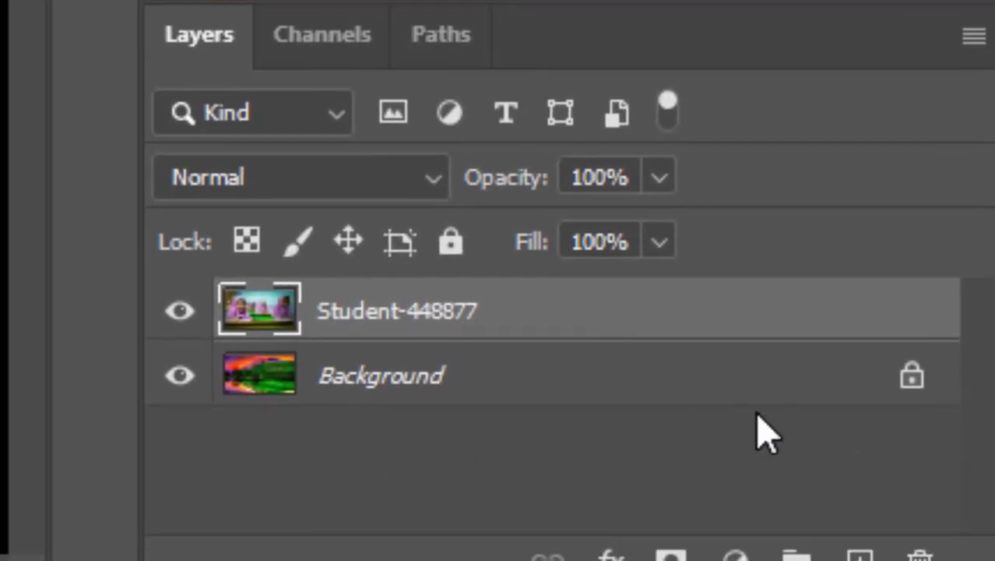
{"action": "left_click", "coordinate": [913, 381]}
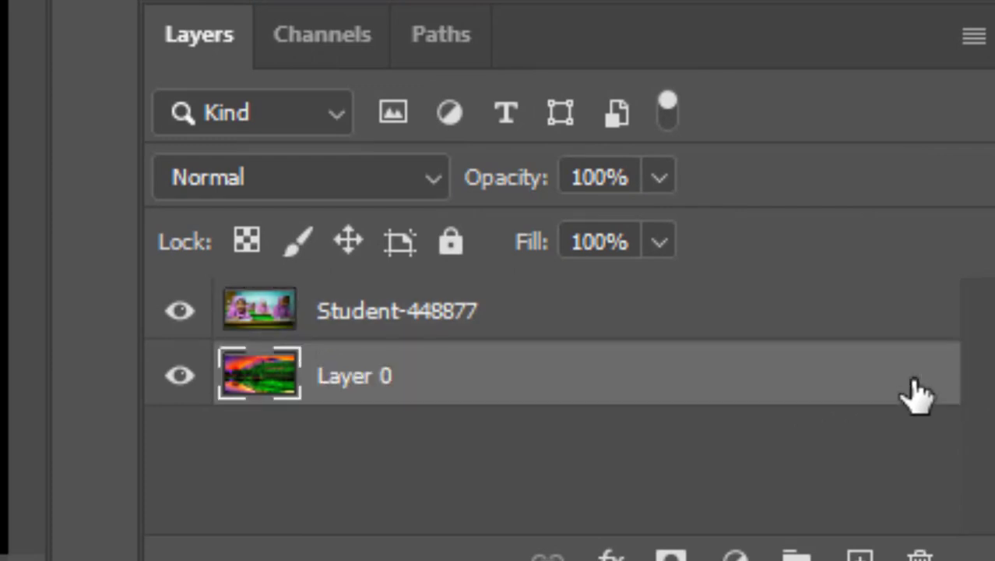
{"action": "left_click", "coordinate": [715, 302]}
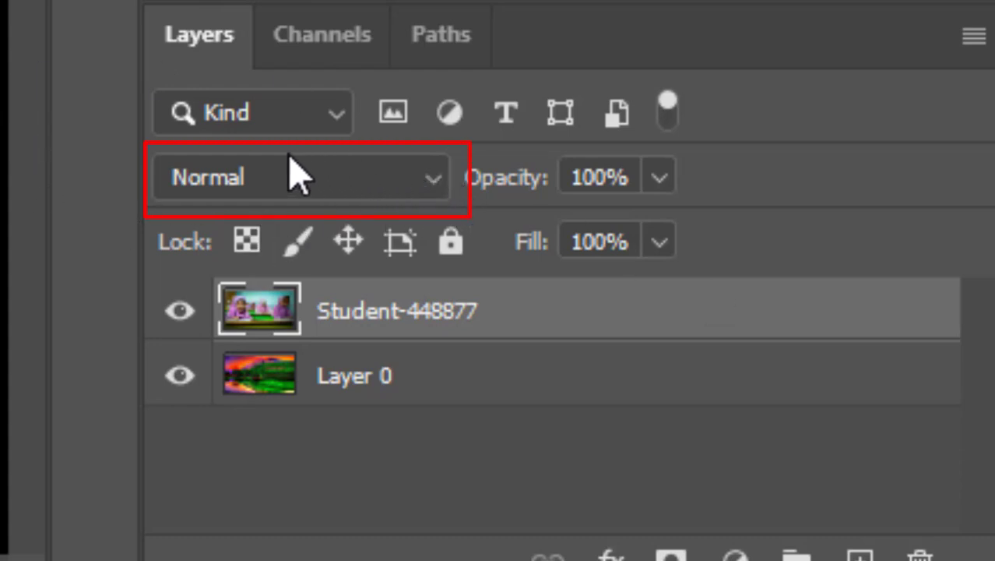
Step: Set the Student-448877 layer to Dissolve blending and lower its opacity
{"action": "left_click", "coordinate": [437, 181]}
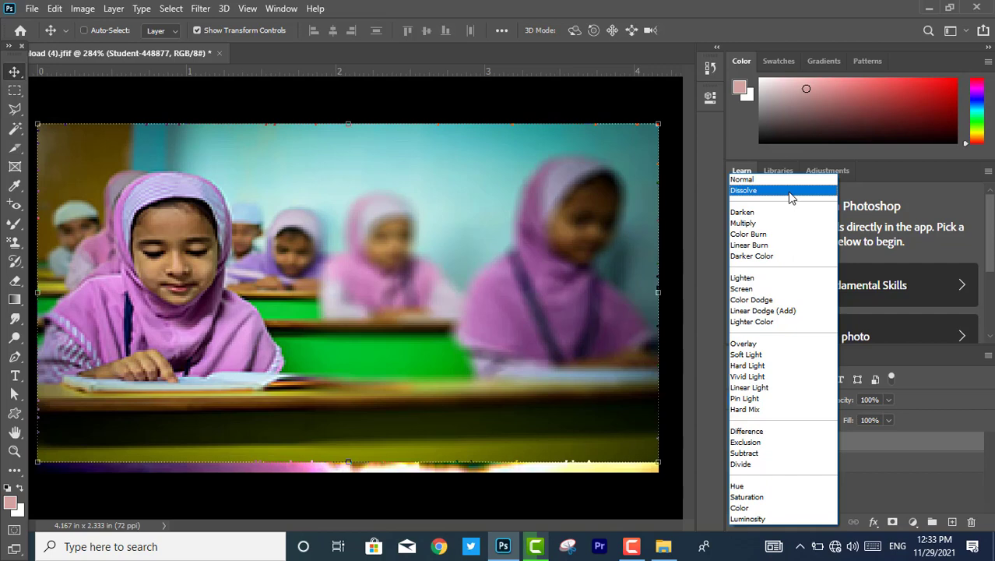
{"action": "left_click", "coordinate": [791, 195]}
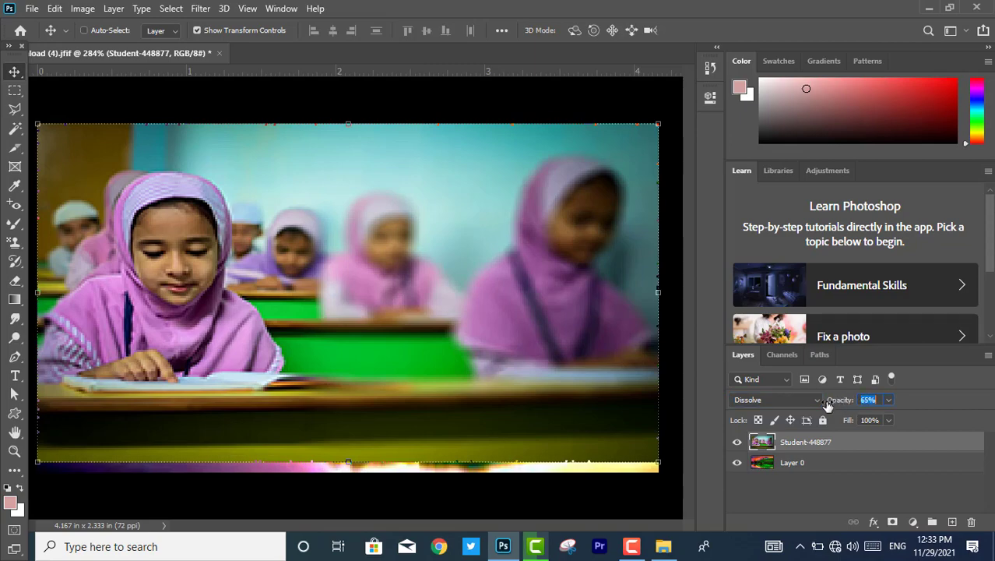
{"action": "left_click_drag", "start_coordinate": [827, 401], "coordinate": [991, 387]}
{"action": "type", "text": "31"}
{"action": "key", "text": "Return"}
Step: Preview the blend modes one by one on the student layer, landing on Luminosity
{"action": "left_click", "coordinate": [817, 402]}
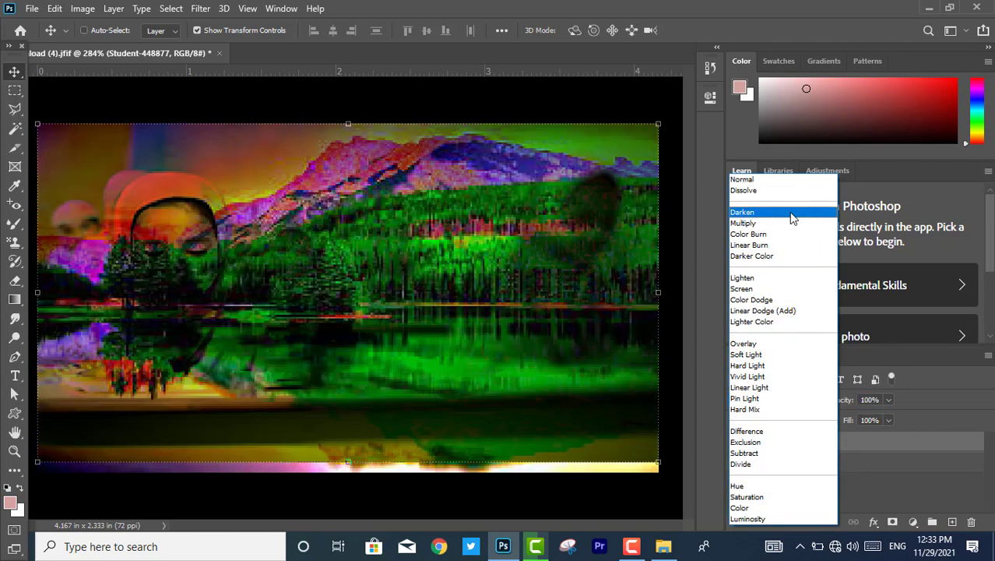
{"action": "key", "text": "Down"}
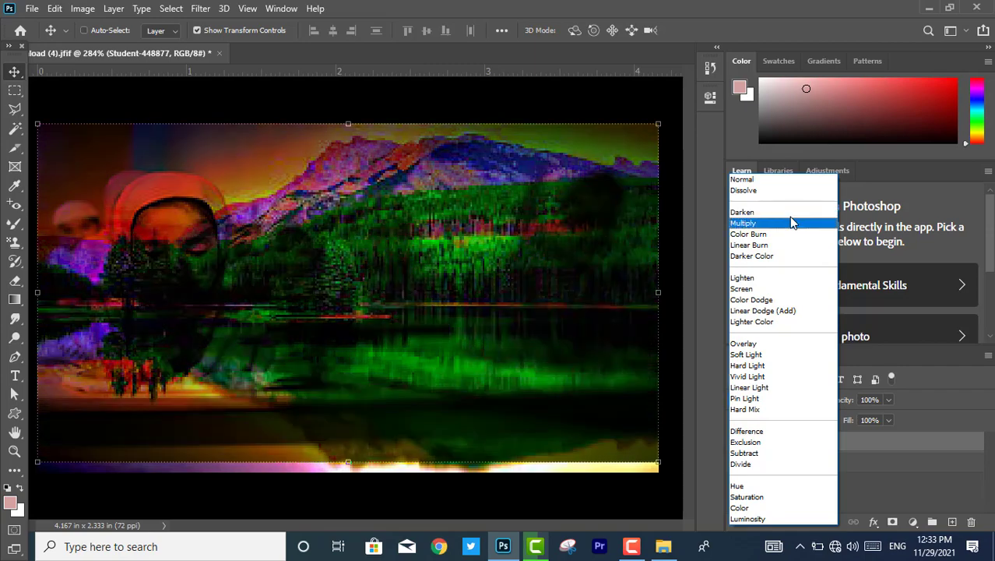
{"action": "key", "text": "Down"}
{"action": "key", "text": "Down"}
{"action": "key", "text": "Down"}
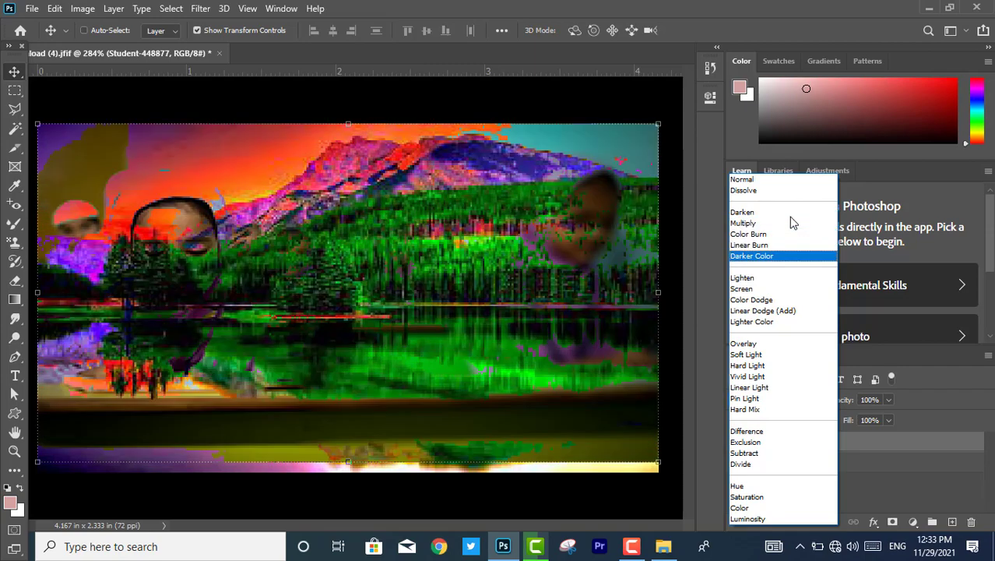
{"action": "key", "text": "Down"}
{"action": "key", "text": "Down"}
{"action": "key", "text": "Down"}
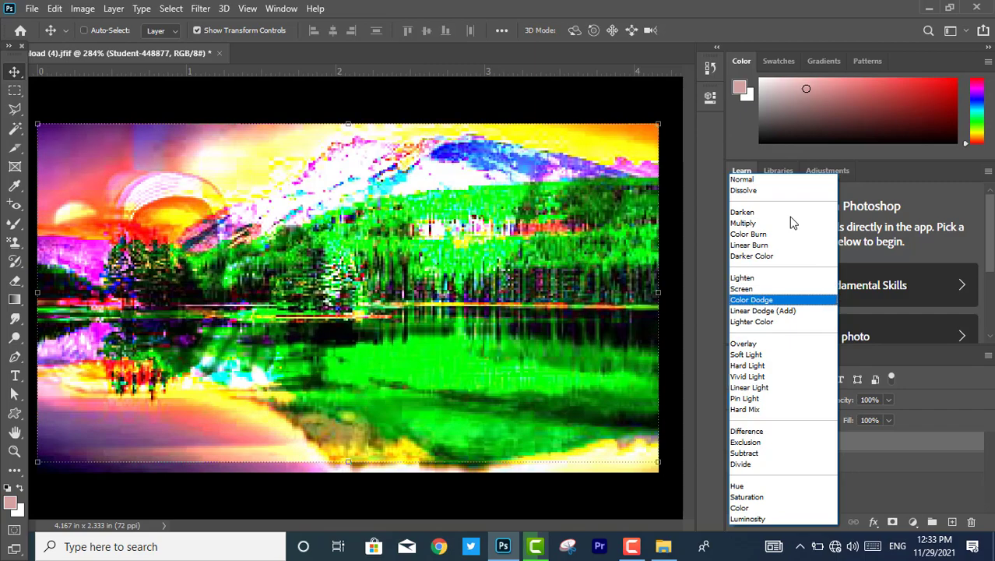
{"action": "key", "text": "Down"}
{"action": "key", "text": "Down"}
{"action": "key", "text": "Down"}
{"action": "key", "text": "Down"}
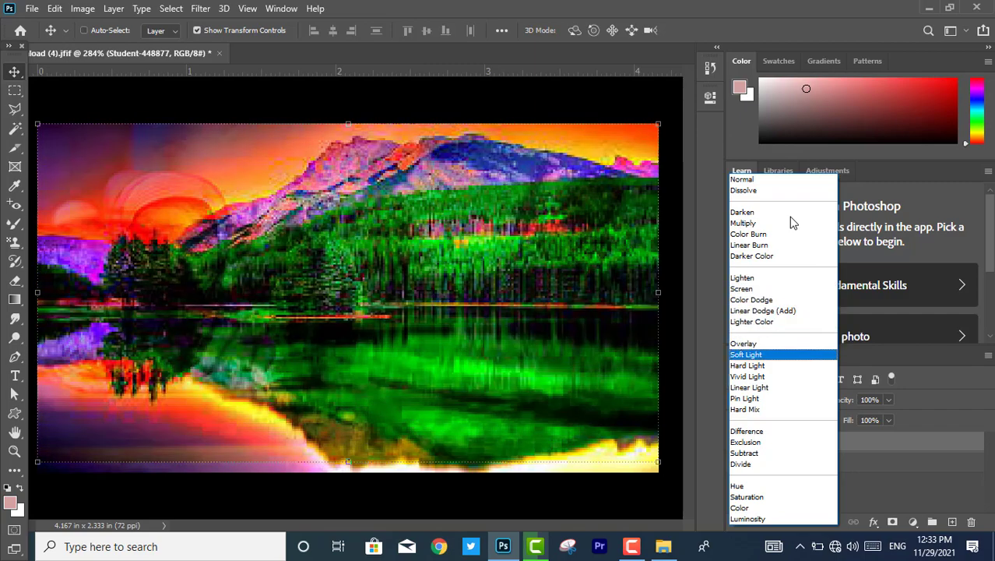
{"action": "key", "text": "Down"}
{"action": "key", "text": "Down"}
{"action": "key", "text": "Down"}
{"action": "key", "text": "Down"}
{"action": "key", "text": "Down"}
{"action": "key", "text": "Down"}
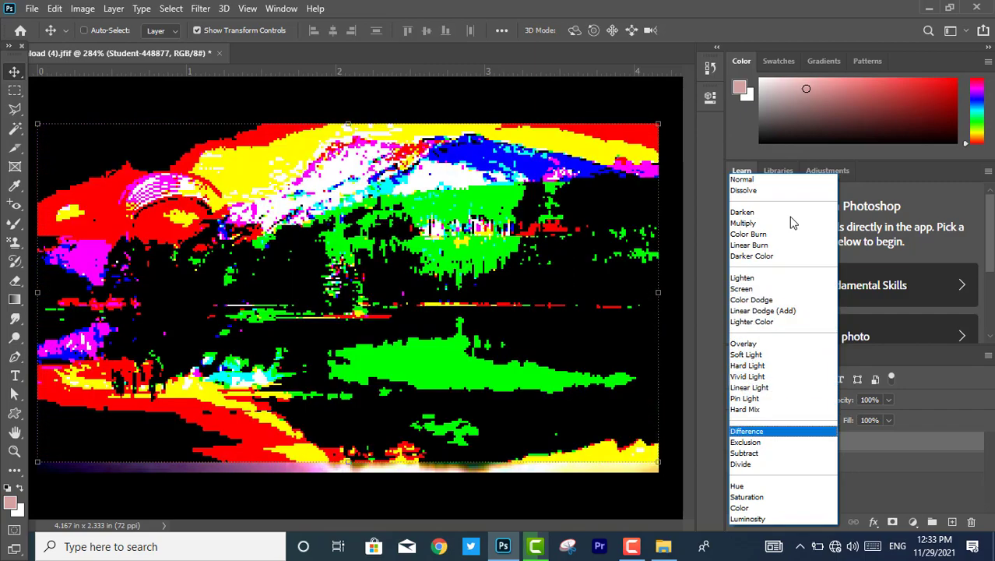
{"action": "key", "text": "Down"}
{"action": "key", "text": "Down"}
{"action": "key", "text": "Down"}
{"action": "key", "text": "Down"}
{"action": "key", "text": "Down"}
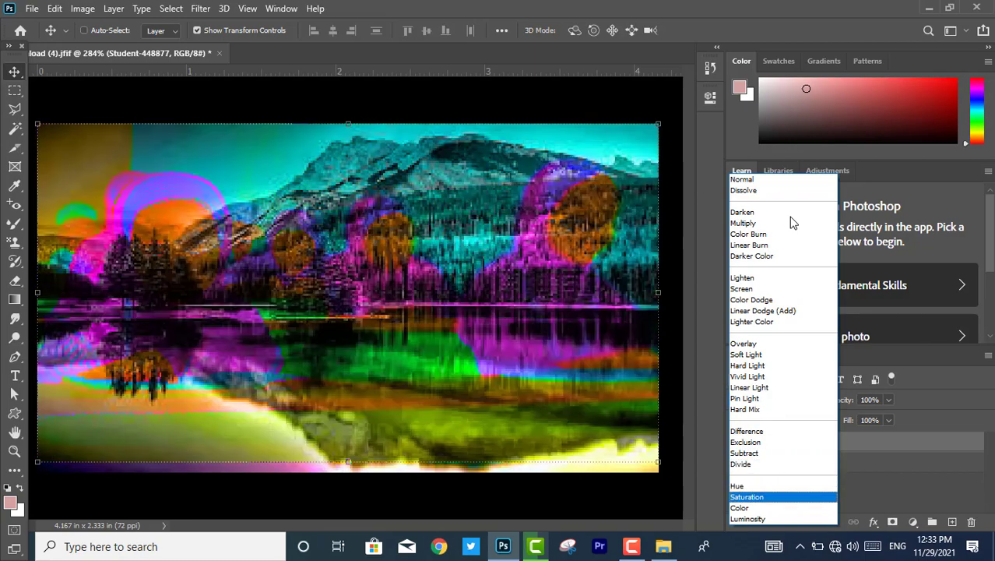
{"action": "key", "text": "Down"}
{"action": "key", "text": "Down"}
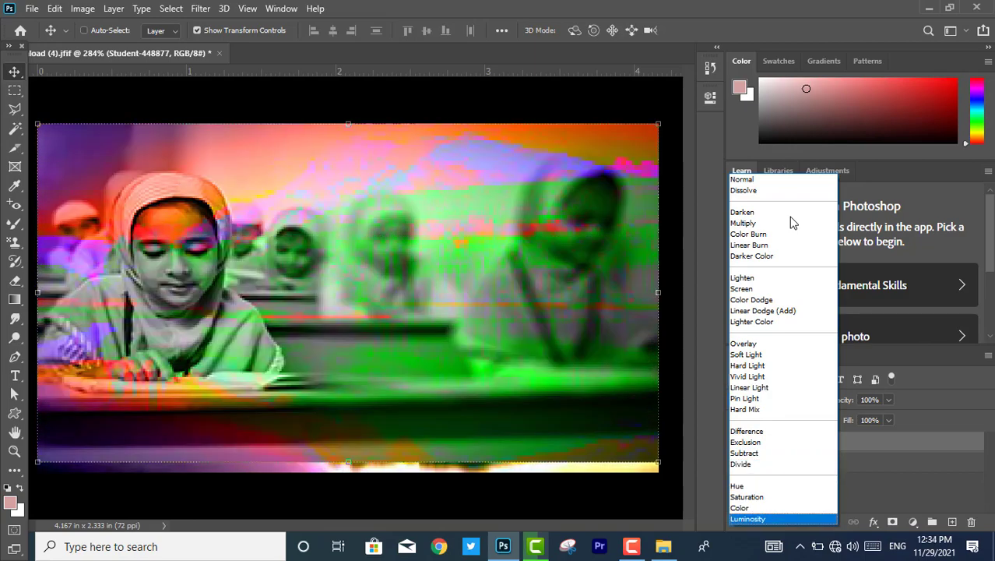
{"action": "key", "text": "Escape"}
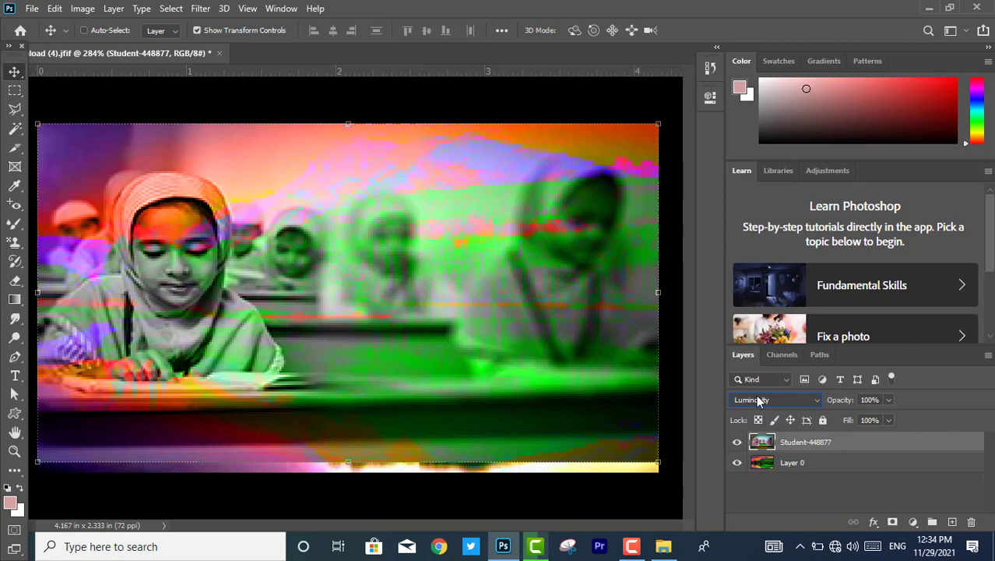
Step: Confirm Luminosity as the student layer's blend mode
{"action": "left_click", "coordinate": [815, 399]}
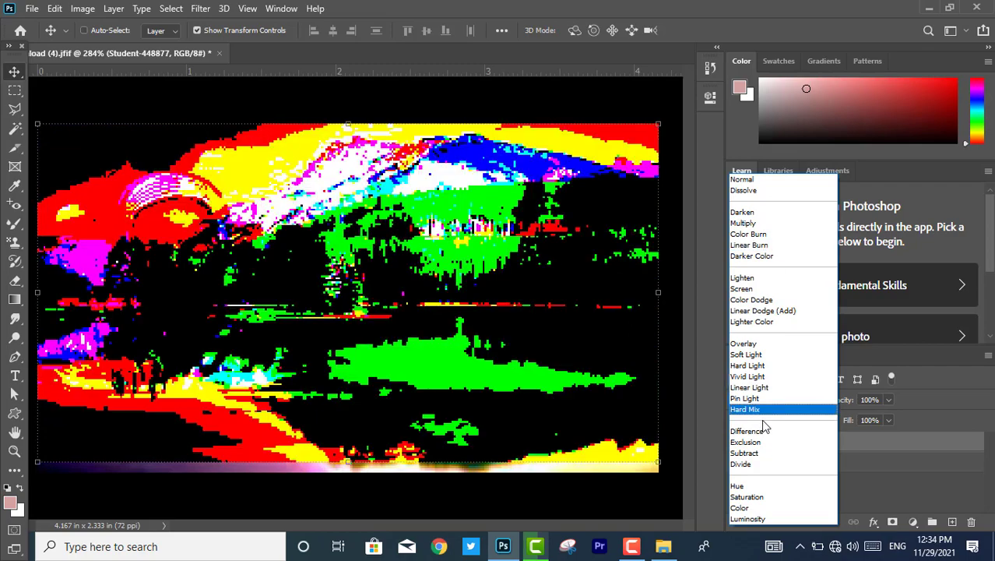
{"action": "key", "text": "Down"}
{"action": "key", "text": "Down"}
{"action": "key", "text": "Down"}
{"action": "key", "text": "Return"}
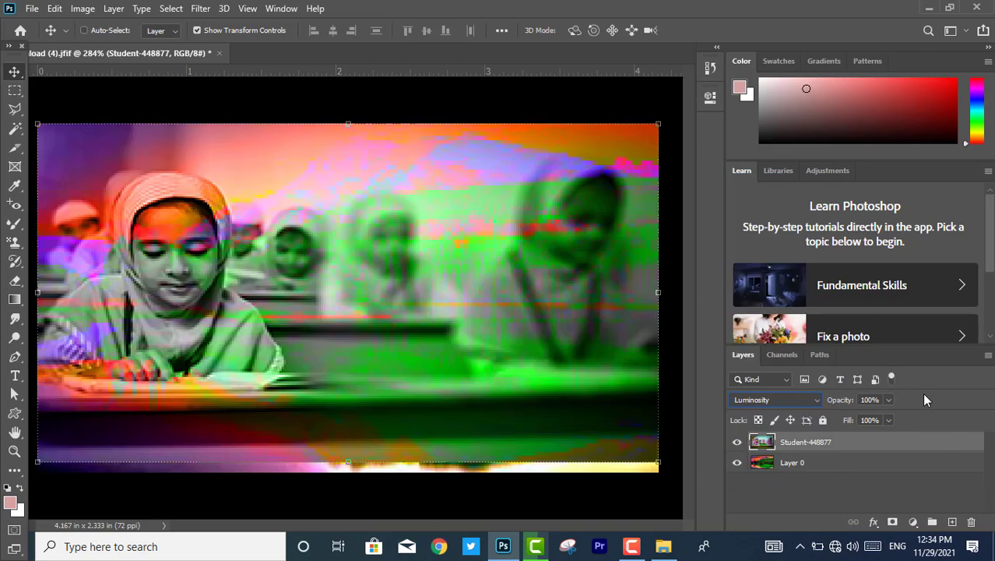
{"action": "left_click", "coordinate": [819, 399]}
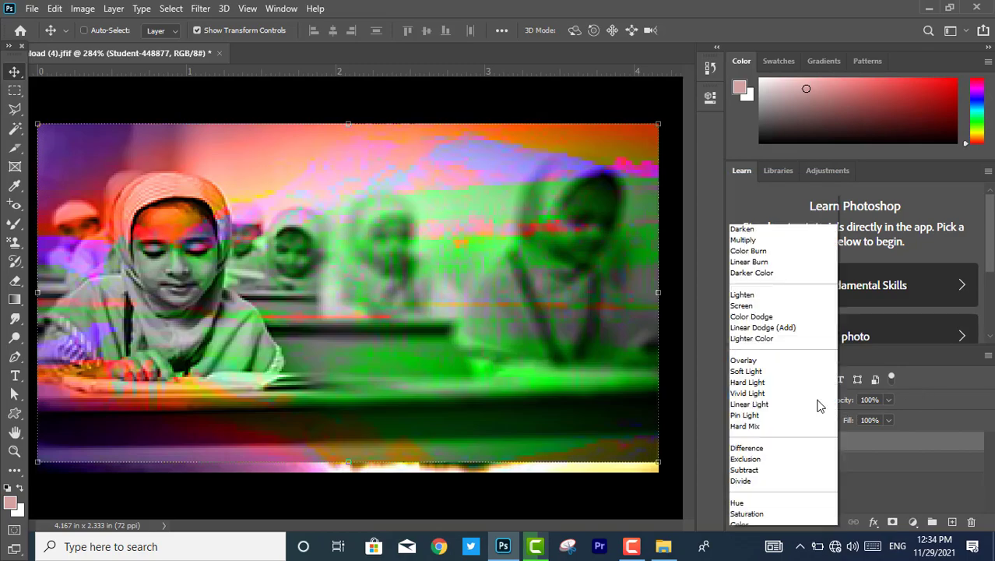
Step: Reset the student layer to Normal and stretch it to 103.07% height to cover the canvas
{"action": "left_click", "coordinate": [771, 184]}
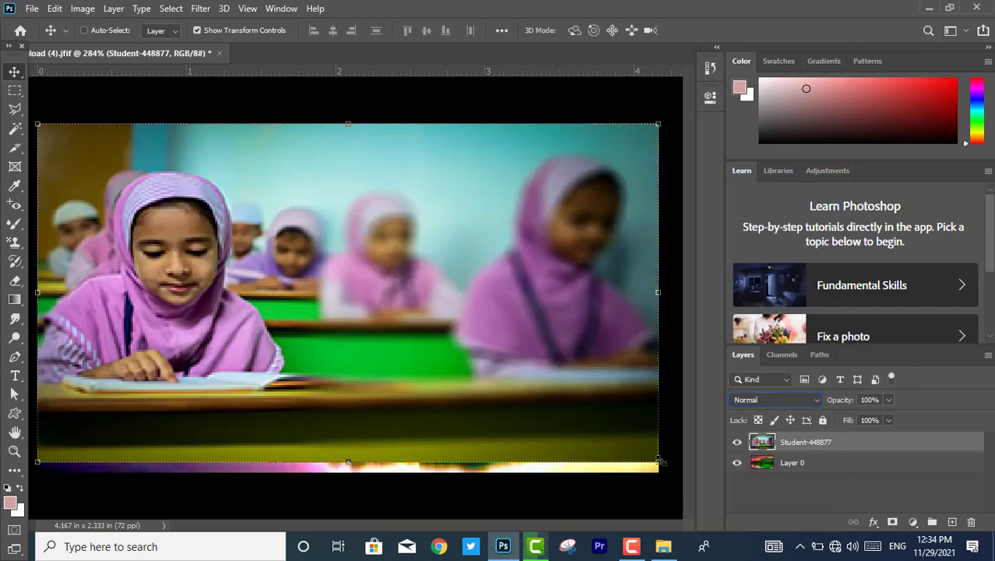
{"action": "left_click_drag", "start_coordinate": [659, 461], "coordinate": [659, 471]}
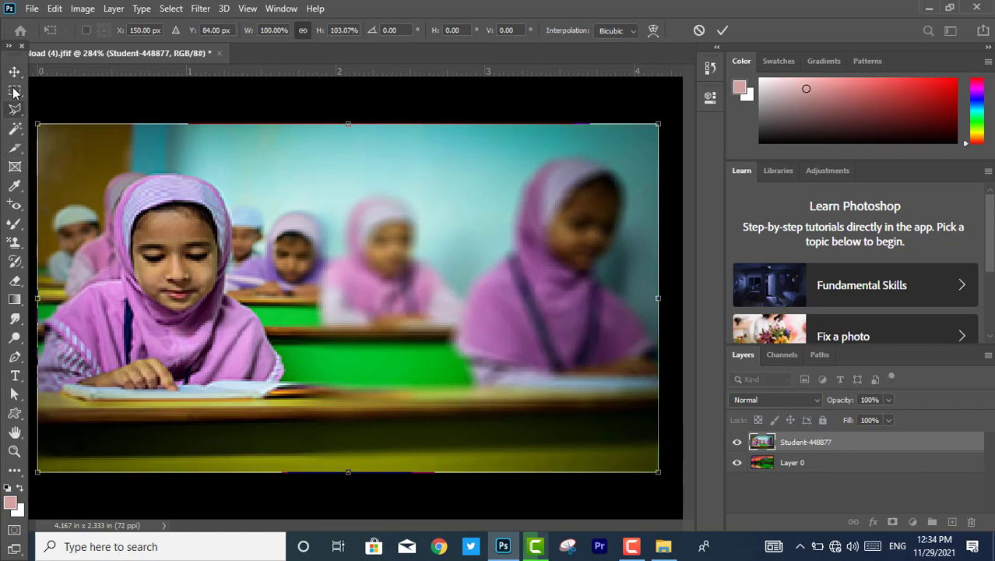
{"action": "left_click", "coordinate": [14, 71]}
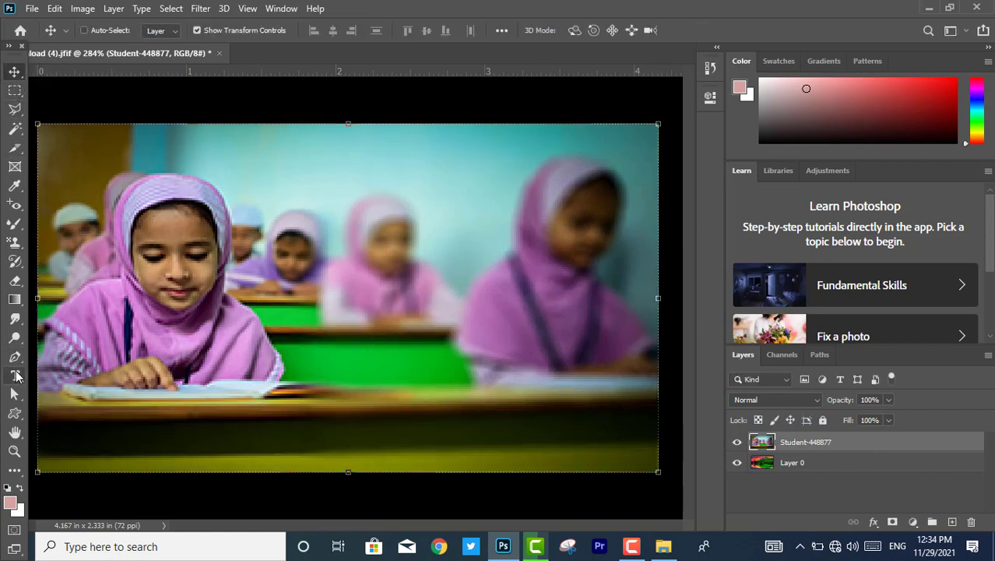
Step: Add a red Bernard MT Condensed 53.65 pt text layer reading 'KULAMSO' on the upper photo
{"action": "left_click", "coordinate": [15, 375]}
{"action": "left_click", "coordinate": [332, 238]}
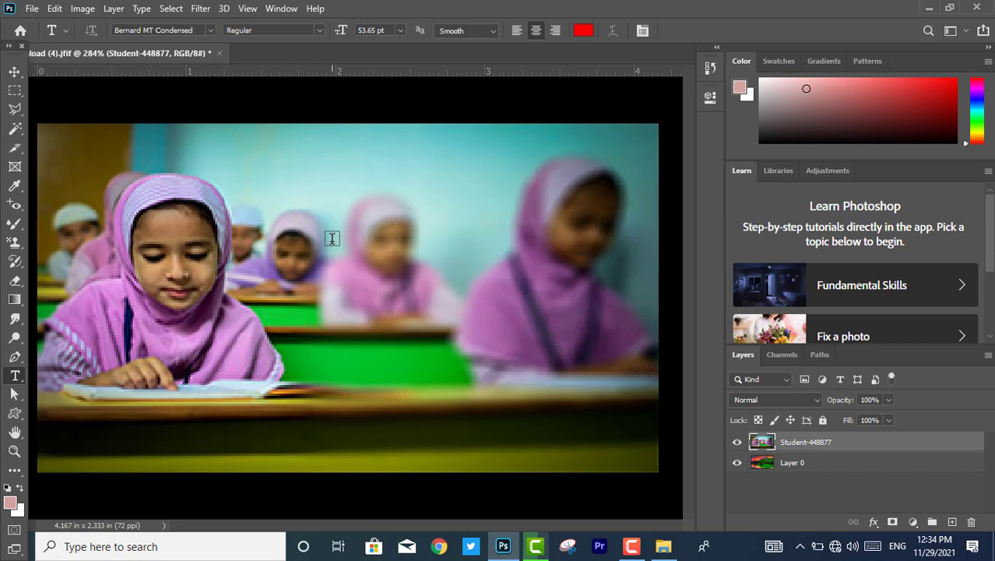
{"action": "left_click", "coordinate": [332, 238]}
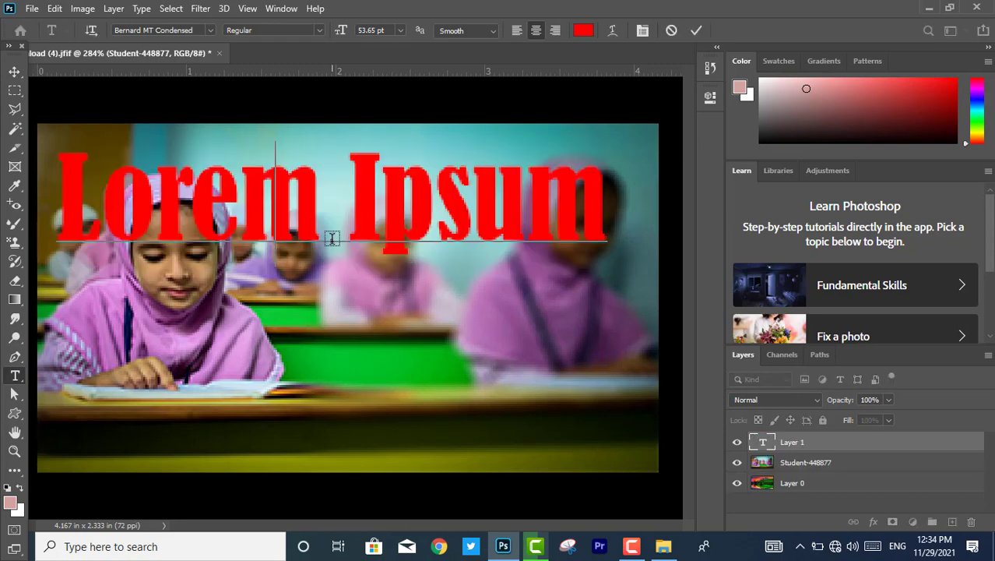
{"action": "type", "text": "KULAMS"}
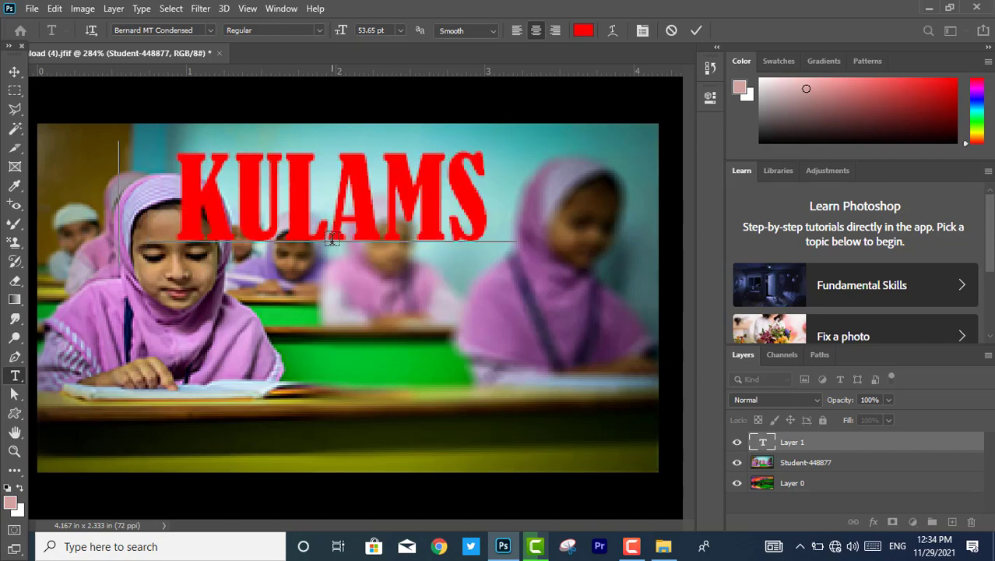
{"action": "type", "text": "O"}
{"action": "left_click_drag", "start_coordinate": [528, 185], "coordinate": [349, 195]}
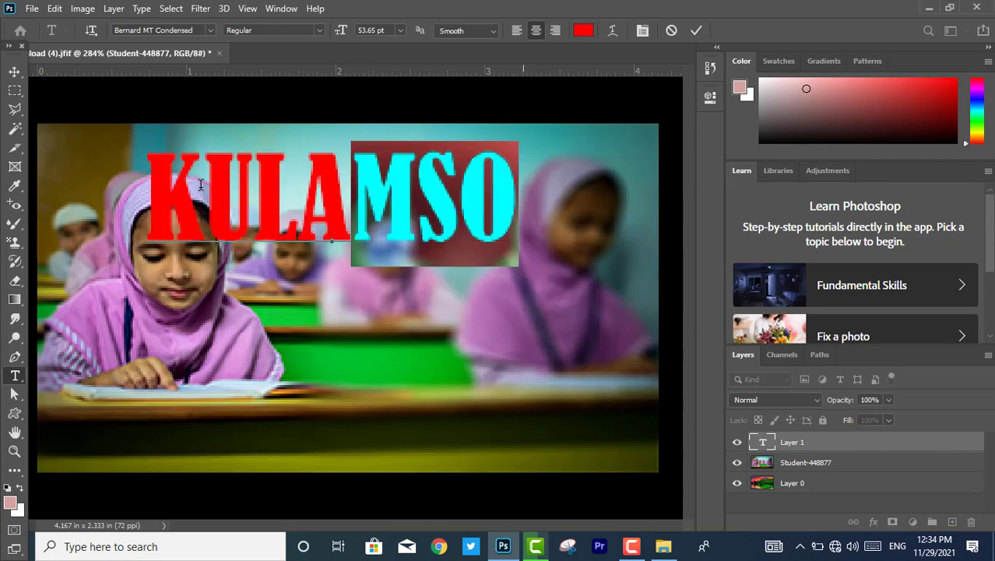
{"action": "left_click", "coordinate": [142, 191]}
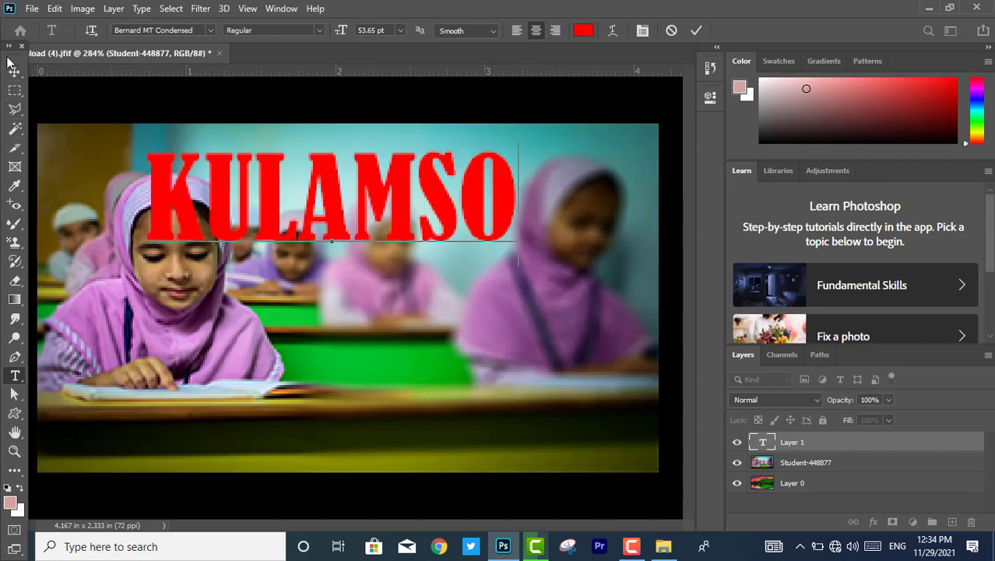
{"action": "left_click", "coordinate": [14, 71]}
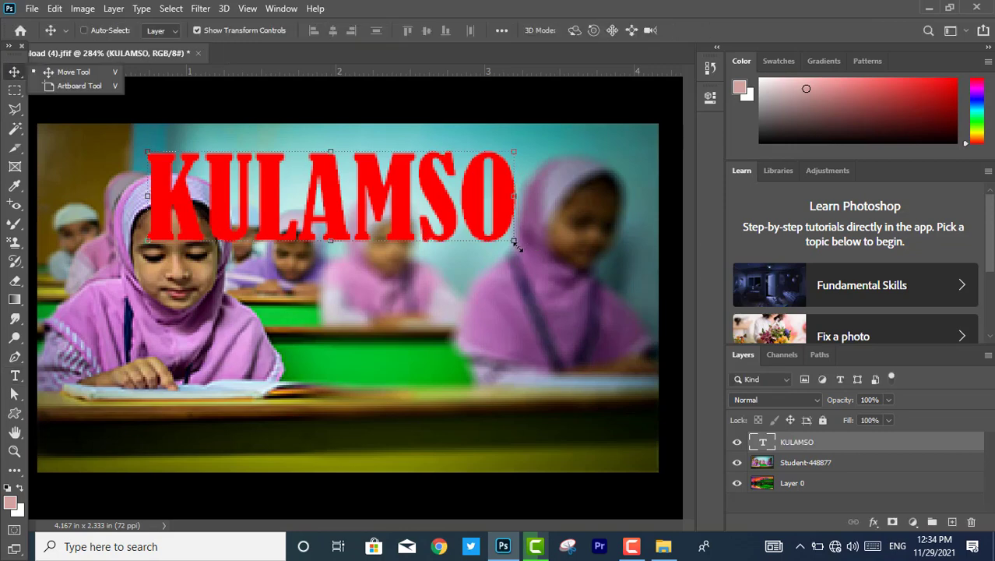
Step: Scale the KULAMSO text to 121.30% and shift it left across the photo's upper half
{"action": "key", "text": "ctrl+t"}
{"action": "mouse_move", "coordinate": [516, 249]}
{"action": "left_mouse_down"}
{"action": "mouse_move", "coordinate": [575, 311]}
{"action": "mouse_move", "coordinate": [656, 356]}
{"action": "left_mouse_up"}
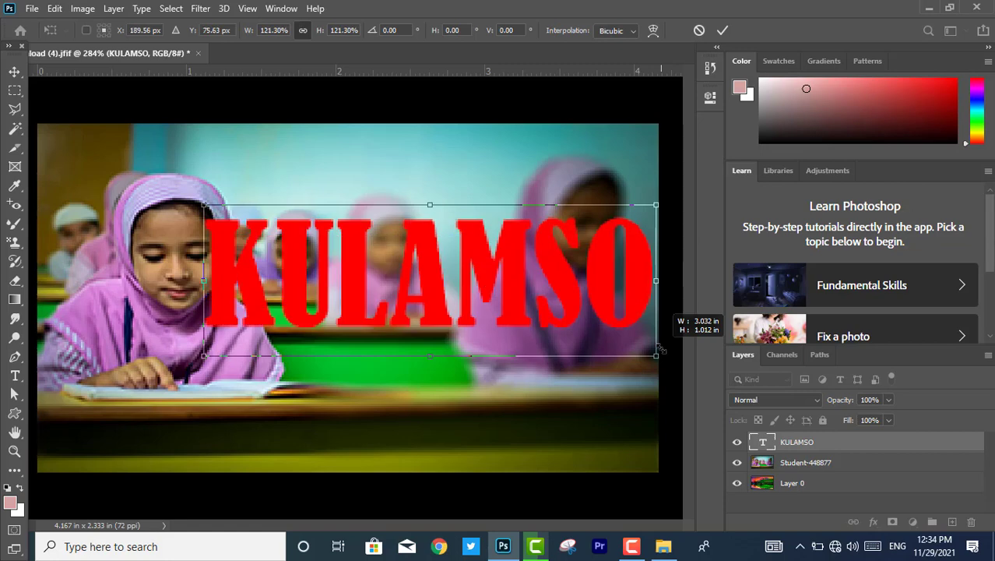
{"action": "left_click_drag", "start_coordinate": [596, 303], "coordinate": [514, 286]}
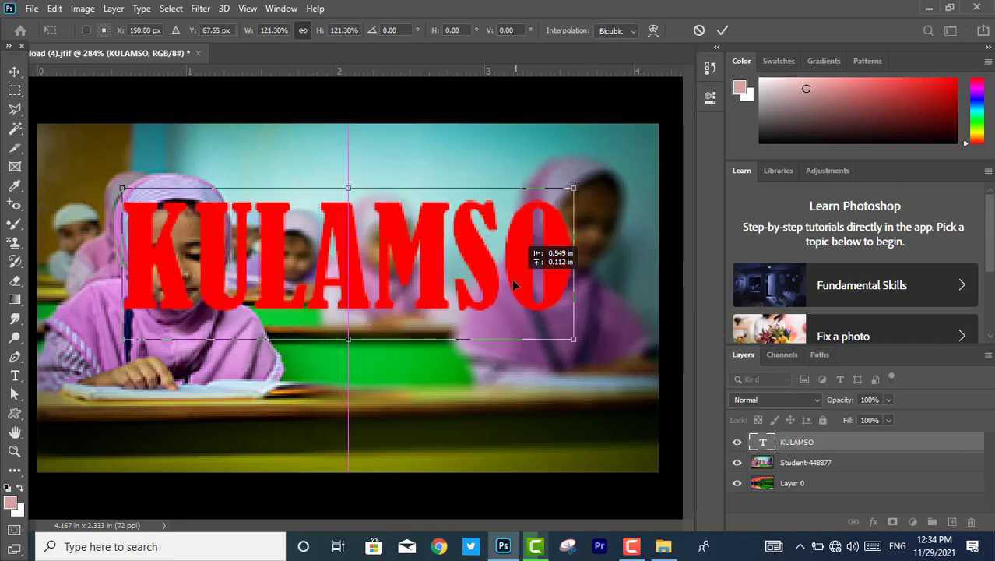
{"action": "left_click", "coordinate": [14, 71]}
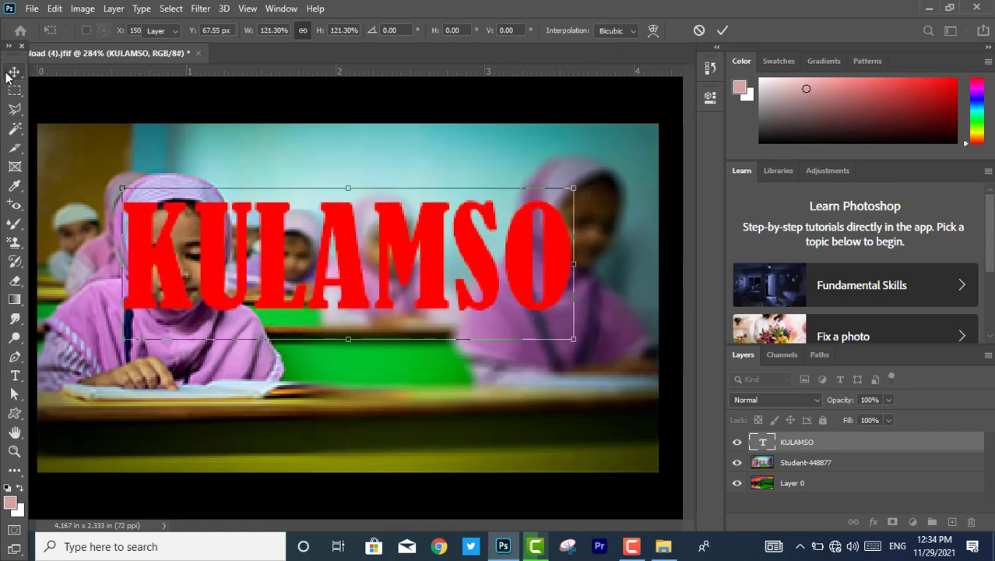
{"action": "key", "text": "Return"}
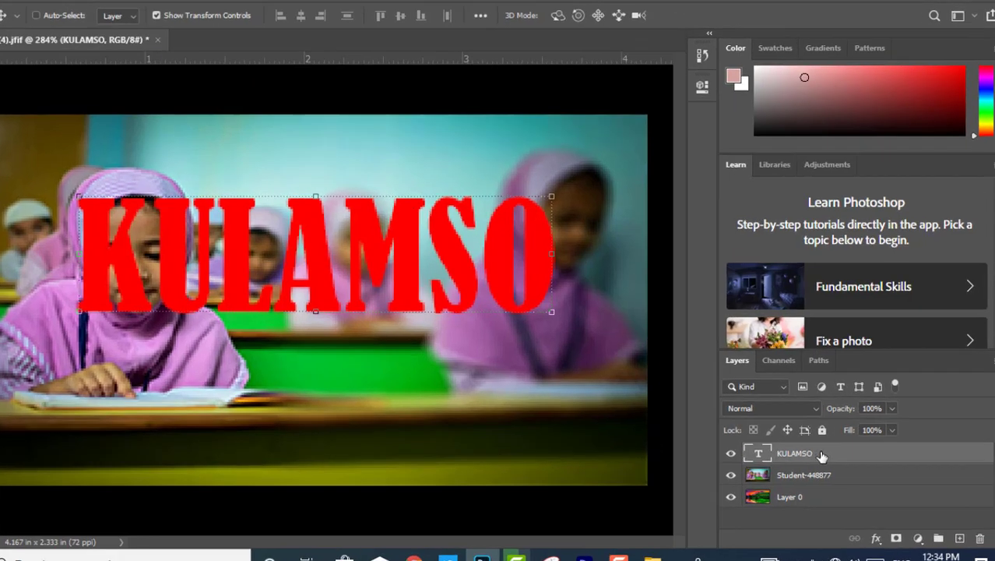
Step: Rasterize the KULAMSO type layer and bring up its Blending Options in Layer Style
{"action": "right_click", "coordinate": [822, 456]}
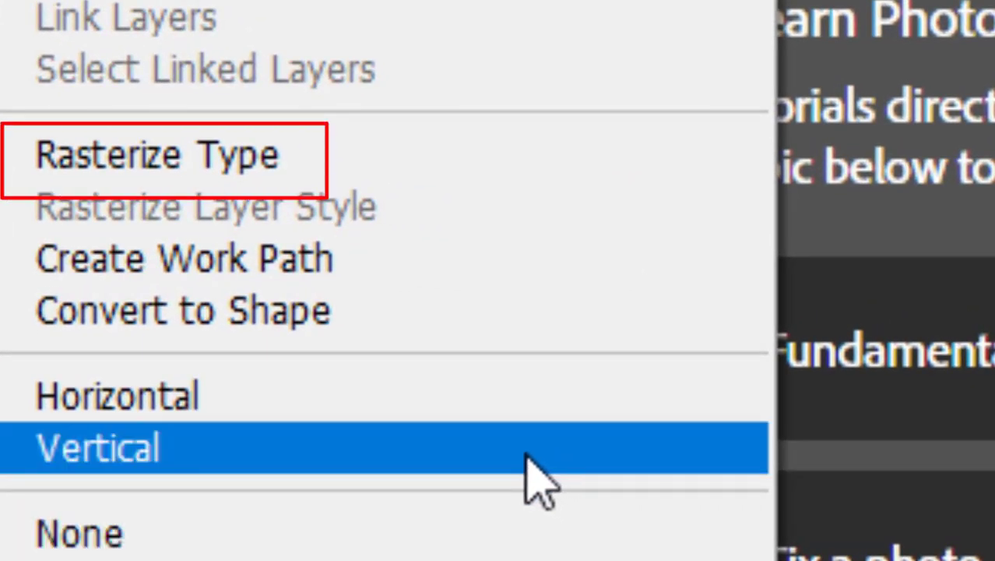
{"action": "left_click", "coordinate": [366, 159]}
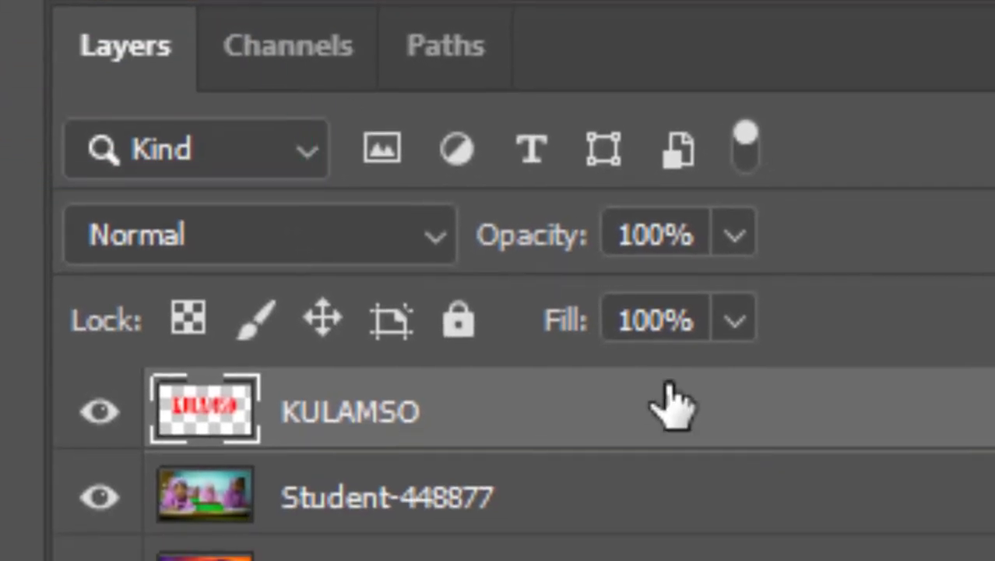
{"action": "right_click", "coordinate": [672, 403]}
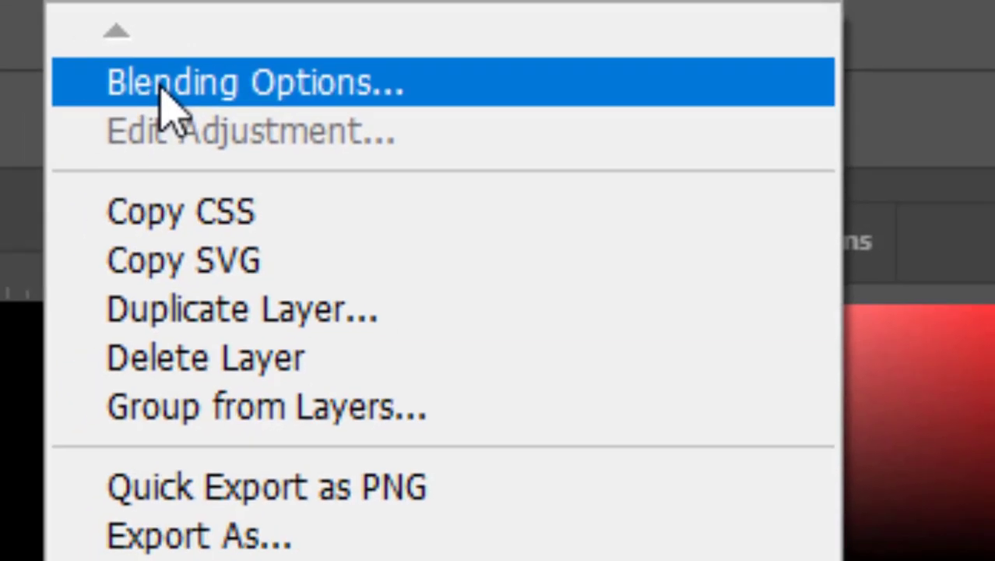
{"action": "left_click", "coordinate": [110, 88]}
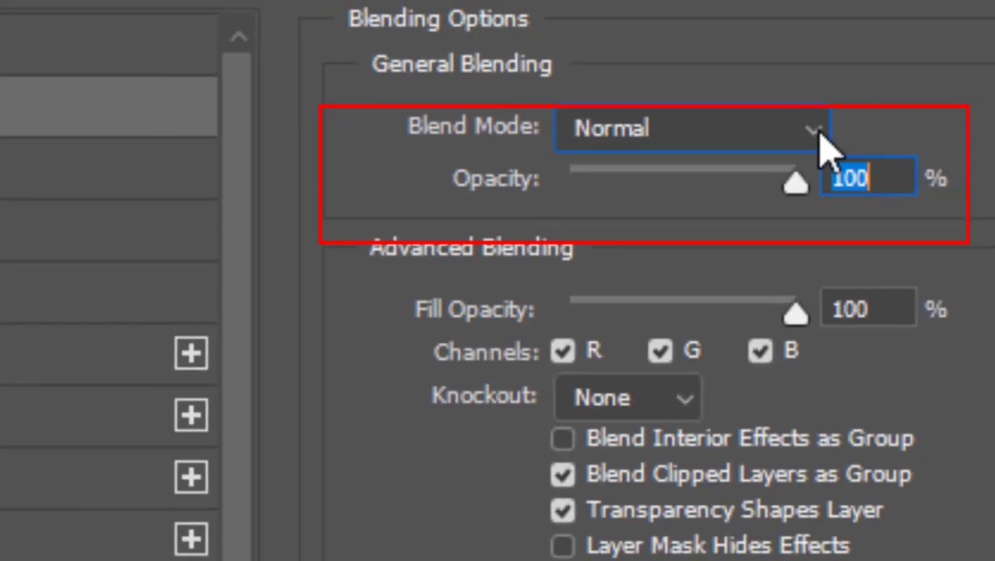
Step: Preview several blend modes on the KULAMSO text in Layer Style, leaving it on Normal
{"action": "left_click", "coordinate": [814, 146]}
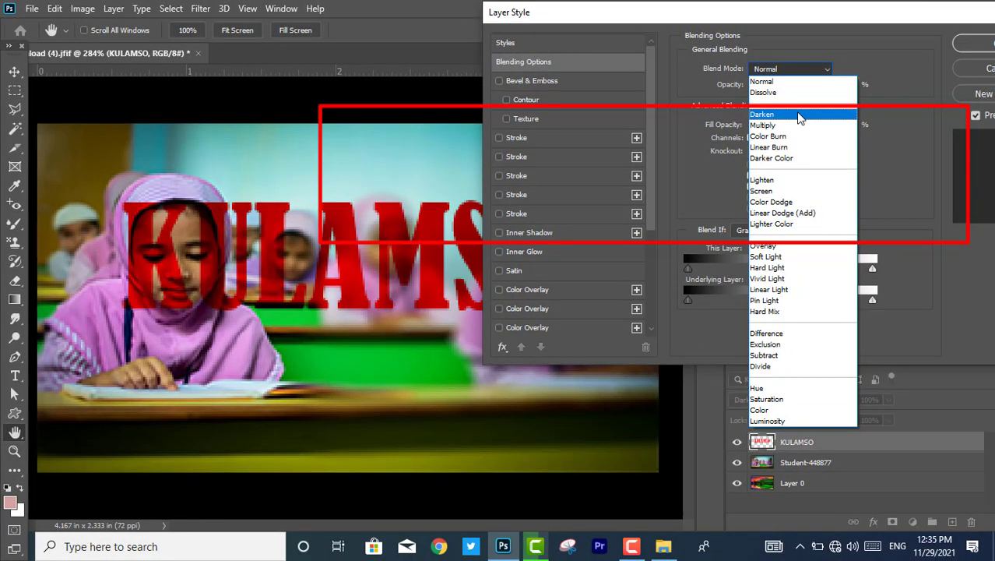
{"action": "key", "text": "Down"}
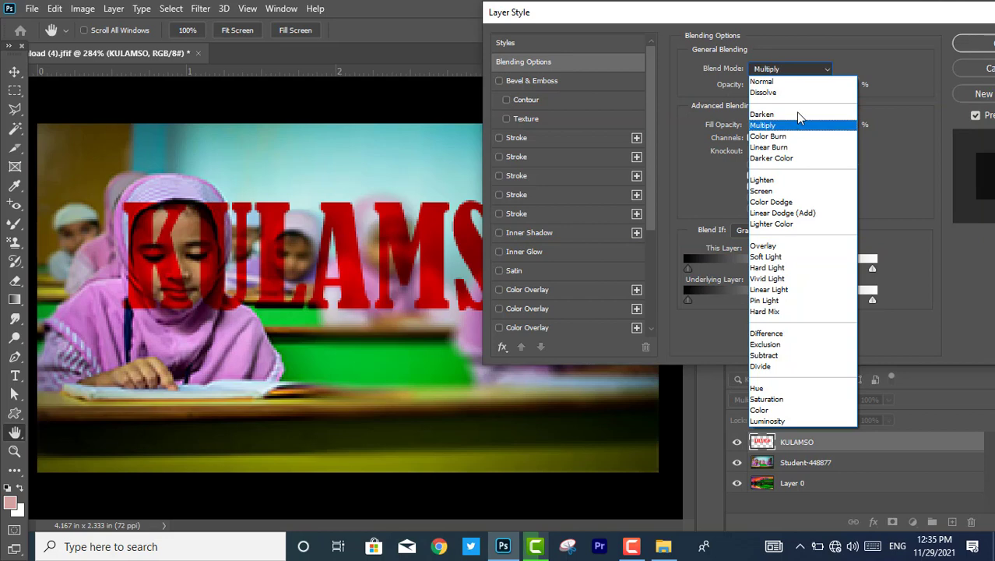
{"action": "key", "text": "Down"}
{"action": "key", "text": "Down"}
{"action": "key", "text": "Down"}
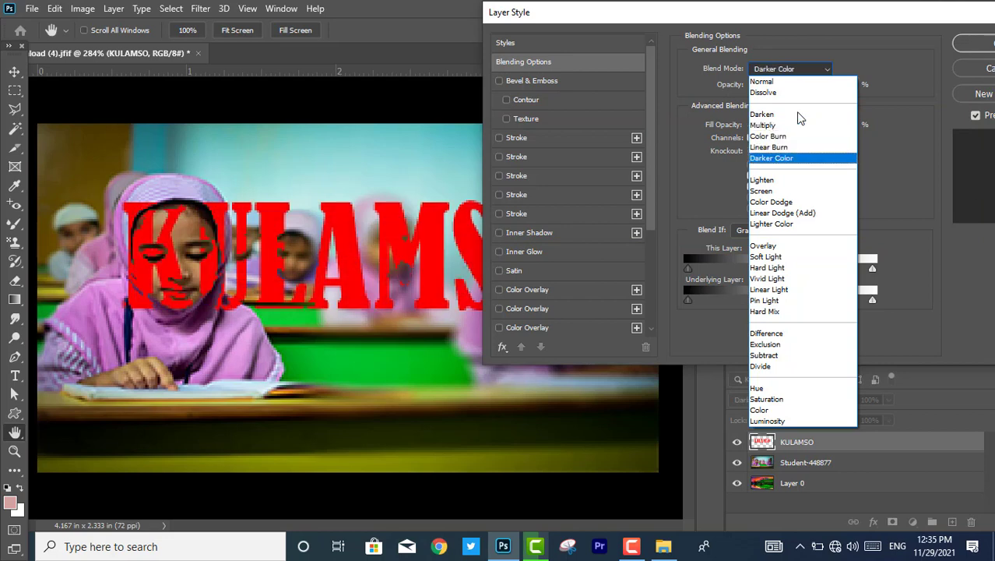
{"action": "key", "text": "Down"}
{"action": "key", "text": "Down"}
{"action": "key", "text": "Down"}
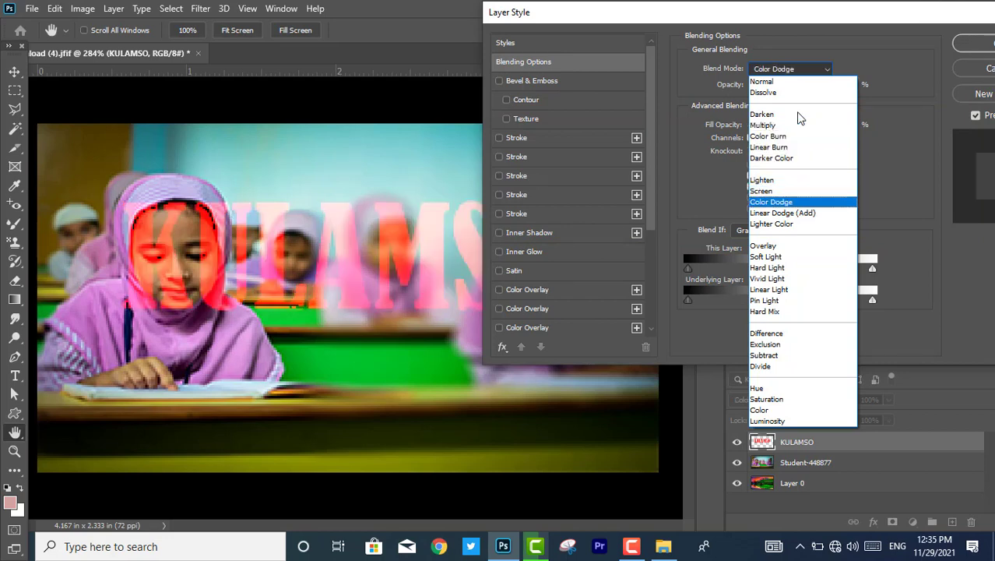
{"action": "key", "text": "Down"}
{"action": "key", "text": "Down"}
{"action": "key", "text": "Down"}
{"action": "key", "text": "Down"}
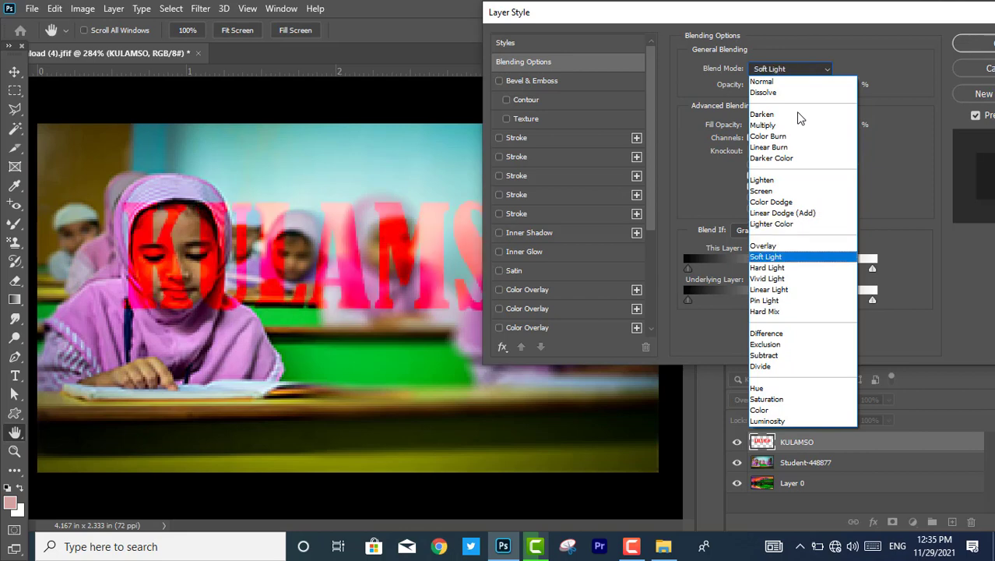
{"action": "key", "text": "Down"}
{"action": "key", "text": "Down"}
{"action": "key", "text": "Down"}
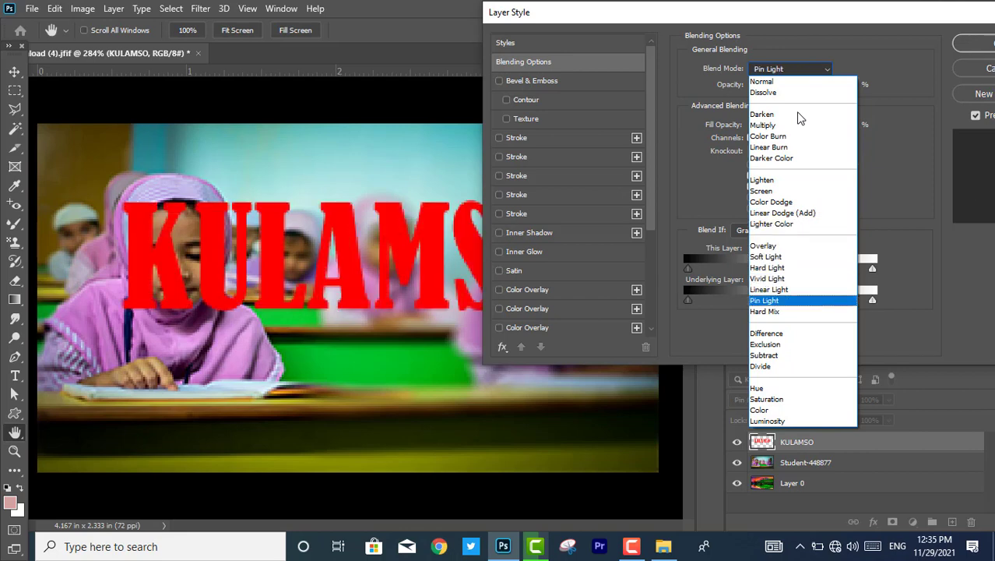
{"action": "key", "text": "Down"}
{"action": "key", "text": "Down"}
{"action": "key", "text": "Down"}
{"action": "key", "text": "Down"}
{"action": "key", "text": "Down"}
{"action": "key", "text": "Down"}
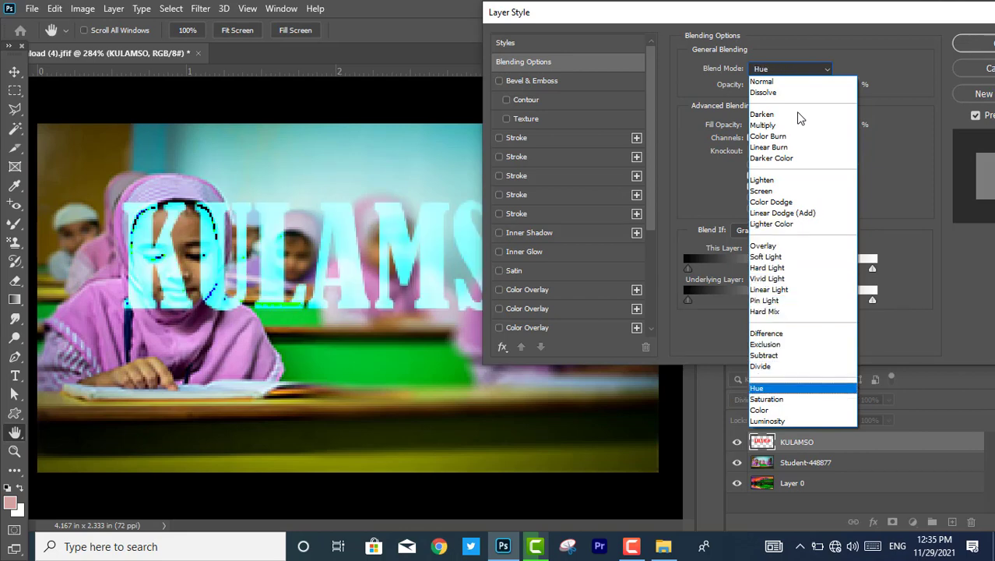
{"action": "key", "text": "Down"}
{"action": "key", "text": "Down"}
{"action": "key", "text": "Down"}
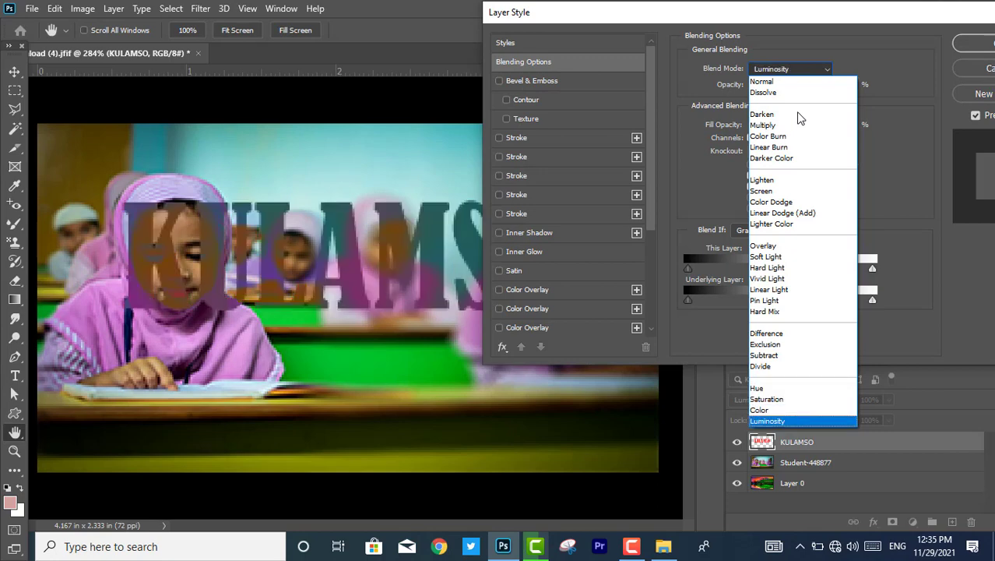
{"action": "key", "text": "Up"}
{"action": "key", "text": "Up"}
{"action": "key", "text": "Up"}
{"action": "key", "text": "Up"}
{"action": "key", "text": "Up"}
{"action": "key", "text": "Up"}
{"action": "key", "text": "Up"}
{"action": "key", "text": "Up"}
{"action": "key", "text": "Up"}
{"action": "key", "text": "Up"}
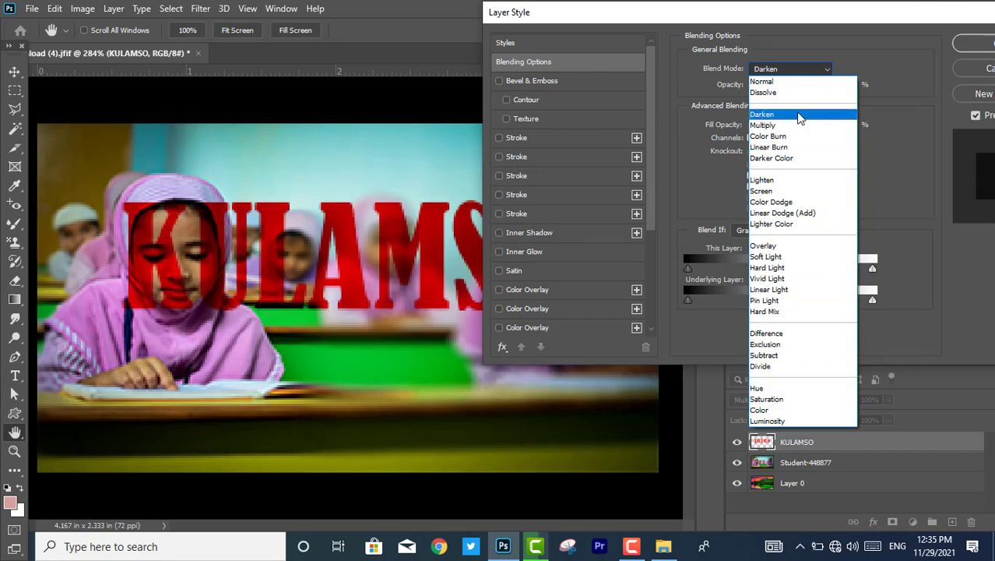
{"action": "key", "text": "Up"}
{"action": "key", "text": "Up"}
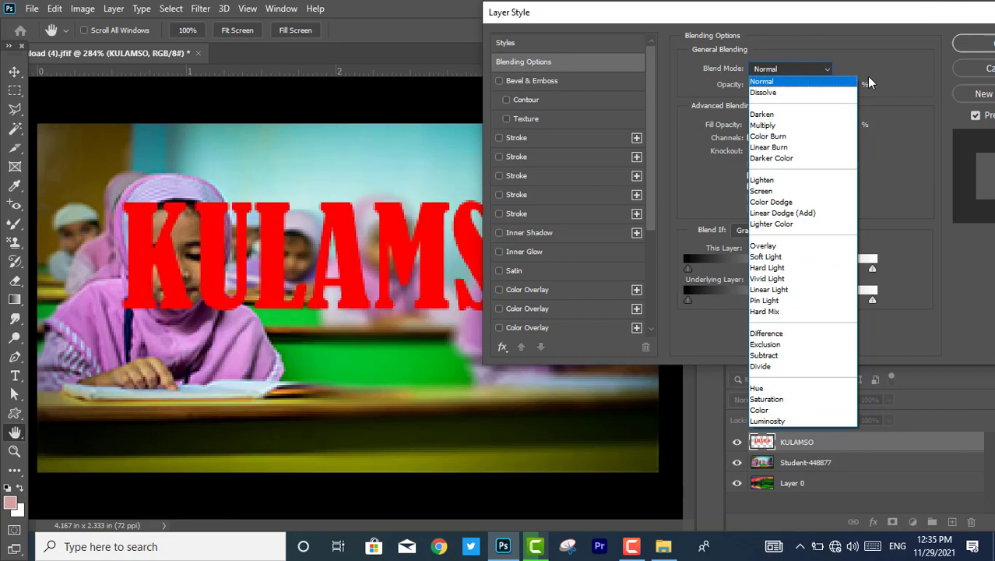
{"action": "left_click", "coordinate": [892, 67]}
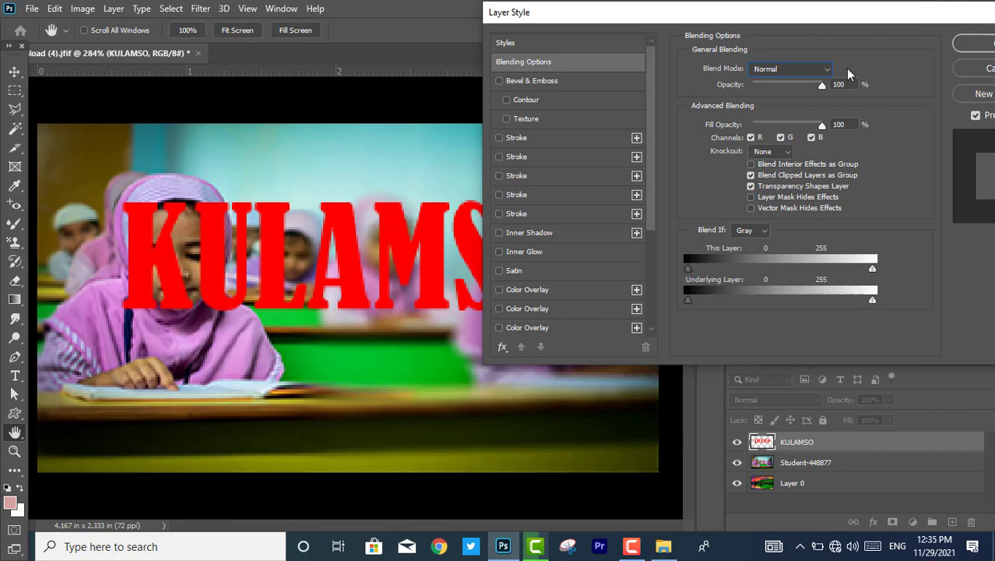
Step: Set the KULAMSO text's blend mode to Color Burn and accept the layer style
{"action": "left_click", "coordinate": [826, 70]}
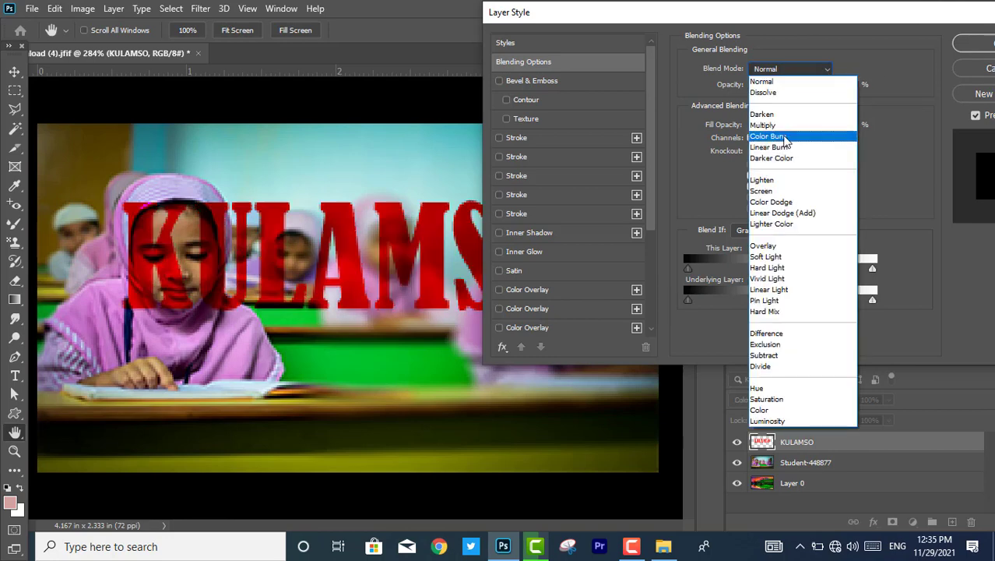
{"action": "left_click", "coordinate": [786, 137]}
{"action": "left_click", "coordinate": [986, 45]}
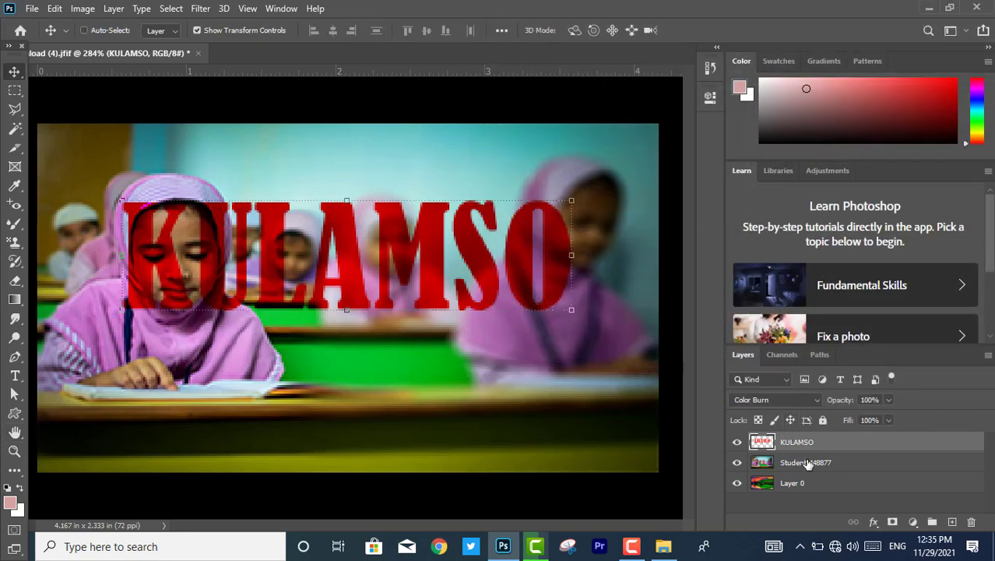
Step: Switch the Student-448877 layer's blend mode to Lighter Color in the Layers panel
{"action": "left_click", "coordinate": [810, 464]}
{"action": "left_click", "coordinate": [817, 400]}
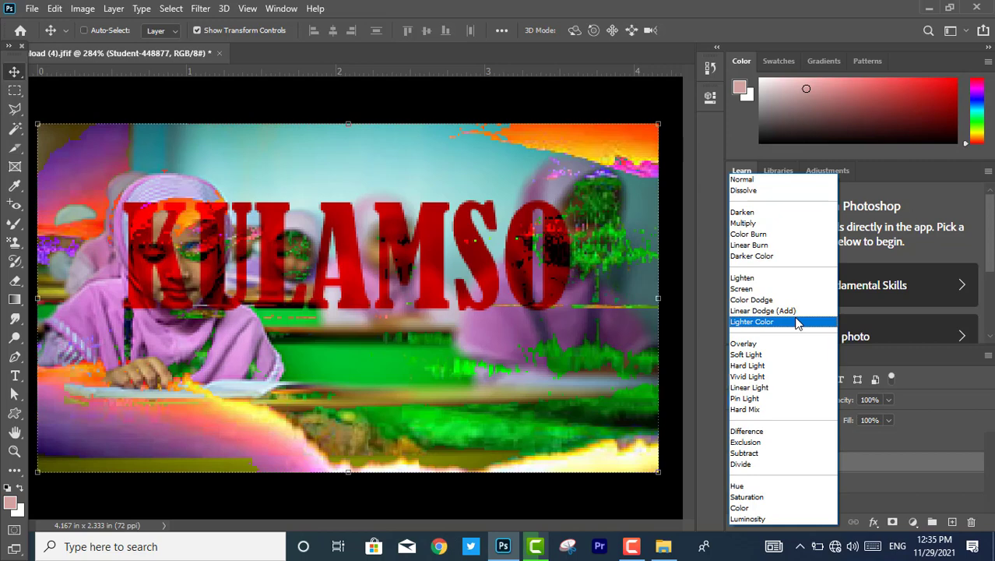
{"action": "left_click", "coordinate": [798, 324]}
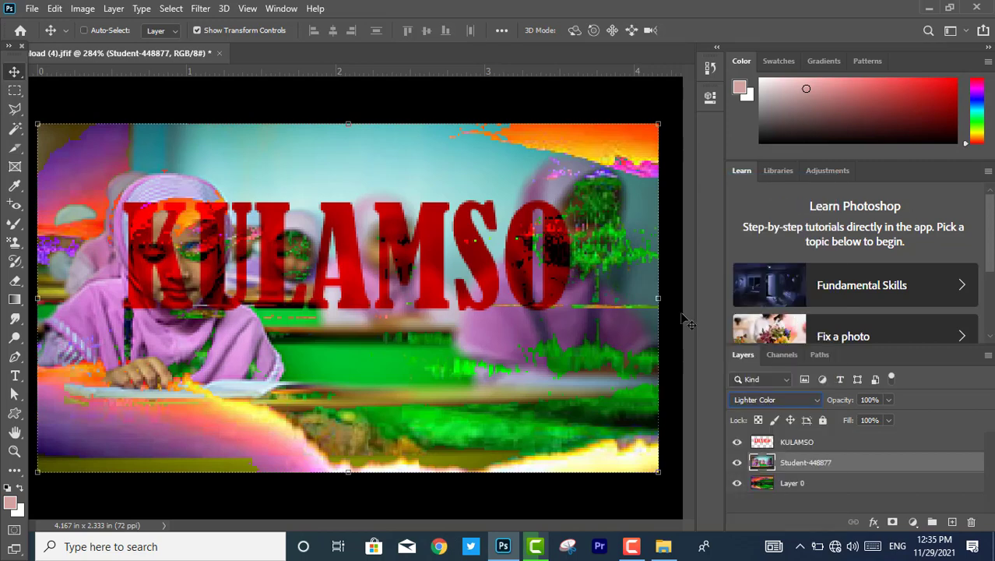